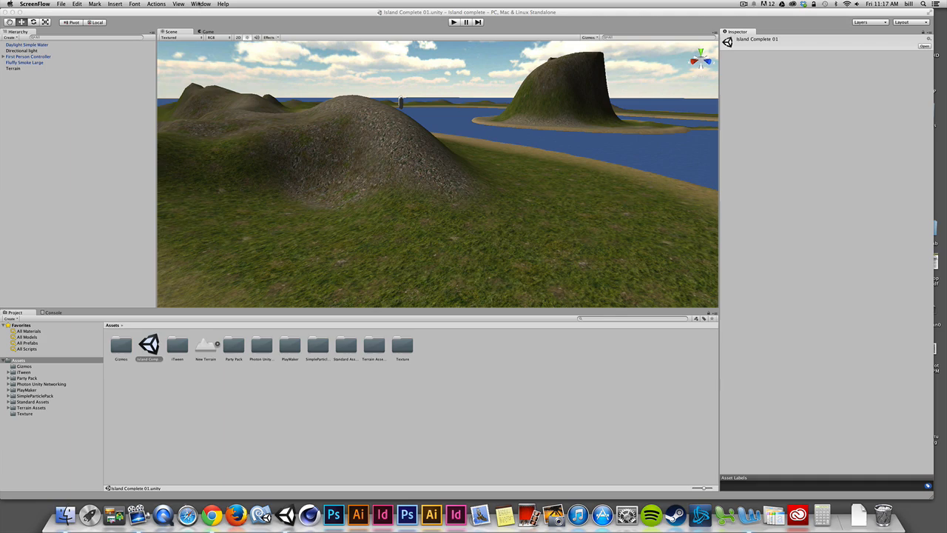
- Open the Asset Store in Unity and show its download manager with the owned packages
{"action": "left_click", "coordinate": [200, 4]}
{"action": "left_click", "coordinate": [199, 4]}
{"action": "left_click", "coordinate": [163, 24]}
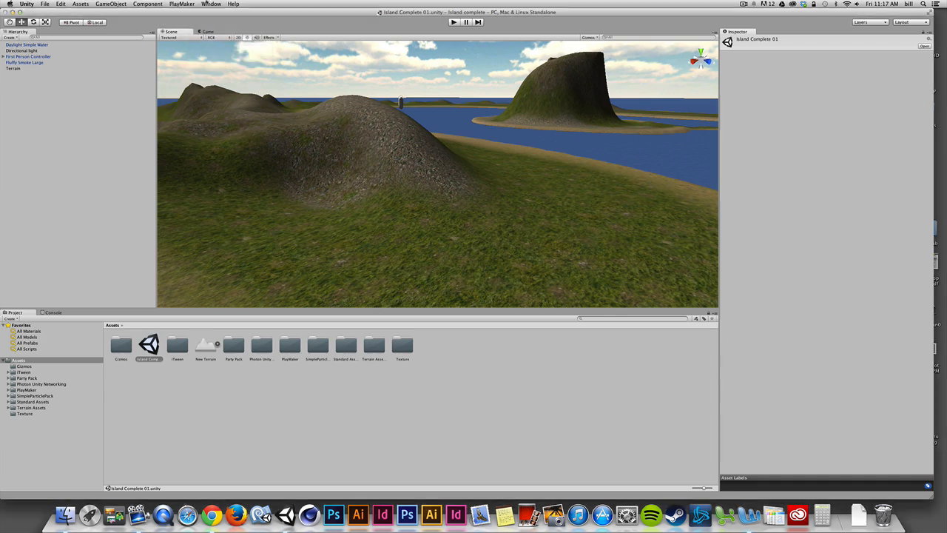
{"action": "left_click", "coordinate": [210, 3]}
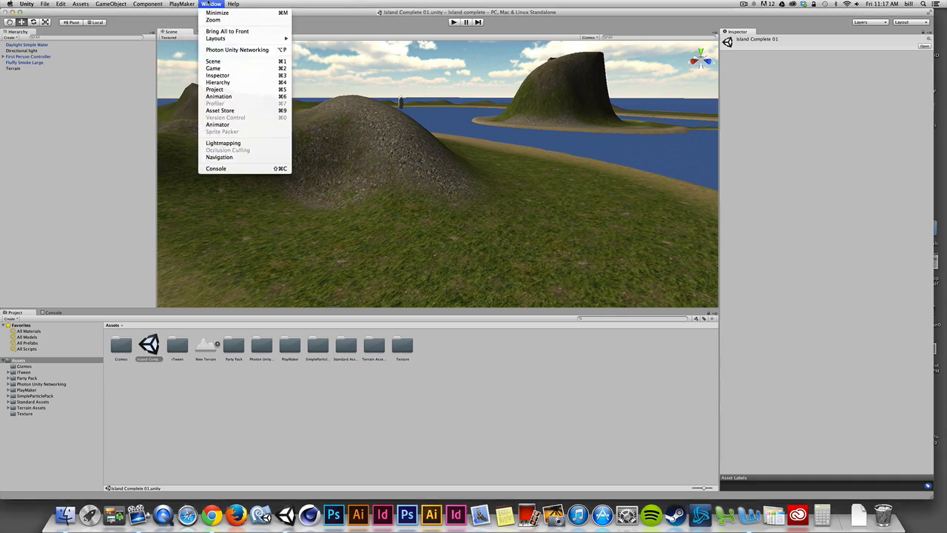
{"action": "left_click", "coordinate": [220, 110]}
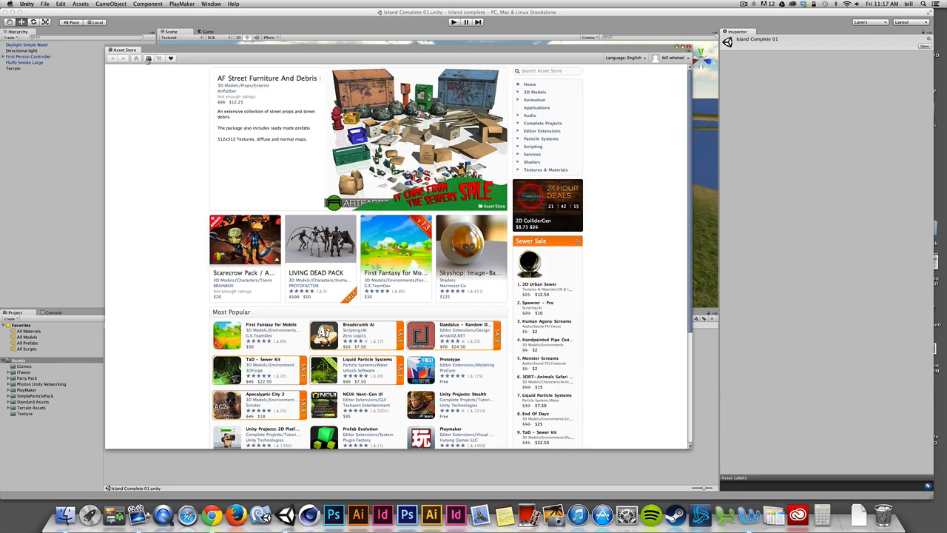
{"action": "left_click", "coordinate": [148, 59]}
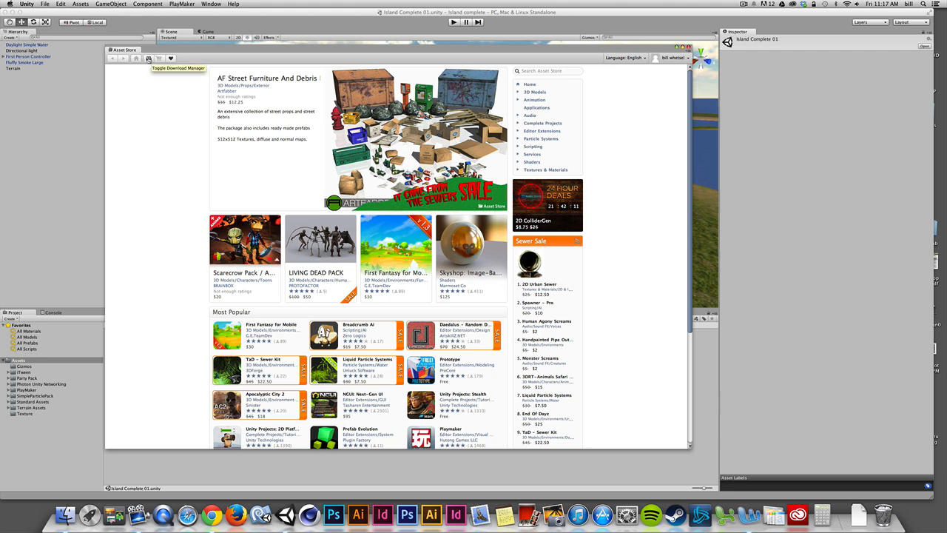
{"action": "left_click", "coordinate": [149, 59]}
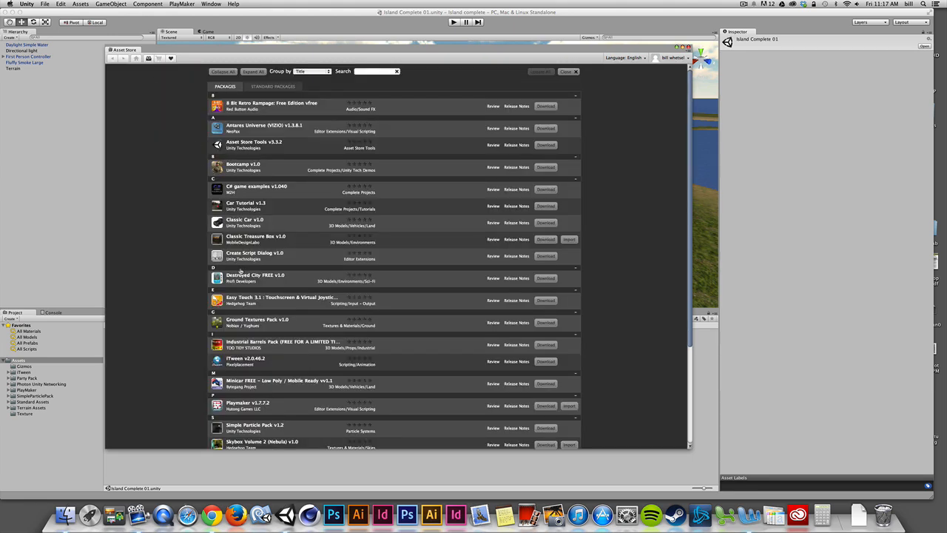
- Import all items of the Playmaker v1.7.7.2 package into the project and close the Asset Store
{"action": "scroll", "coordinate": [240, 274], "scroll_direction": "down", "scroll_amount": 3}
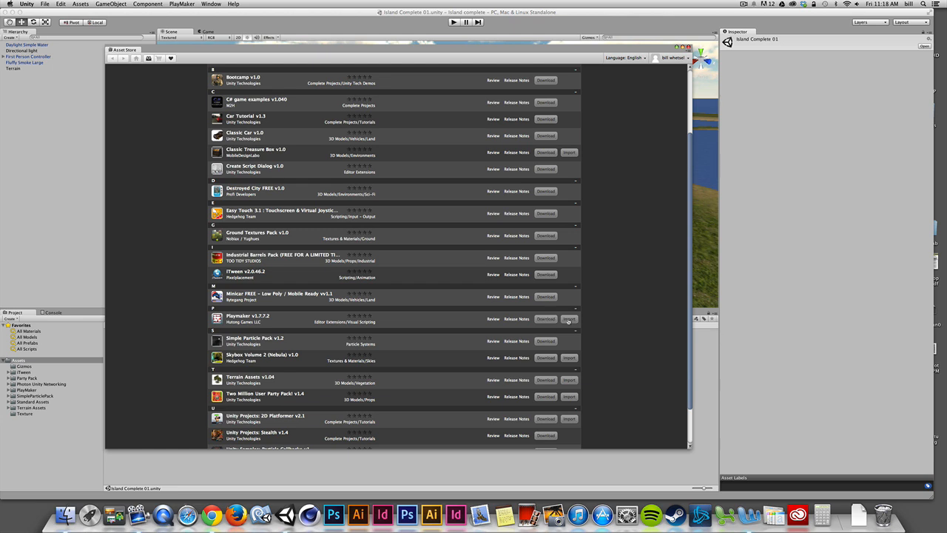
{"action": "left_click", "coordinate": [569, 319]}
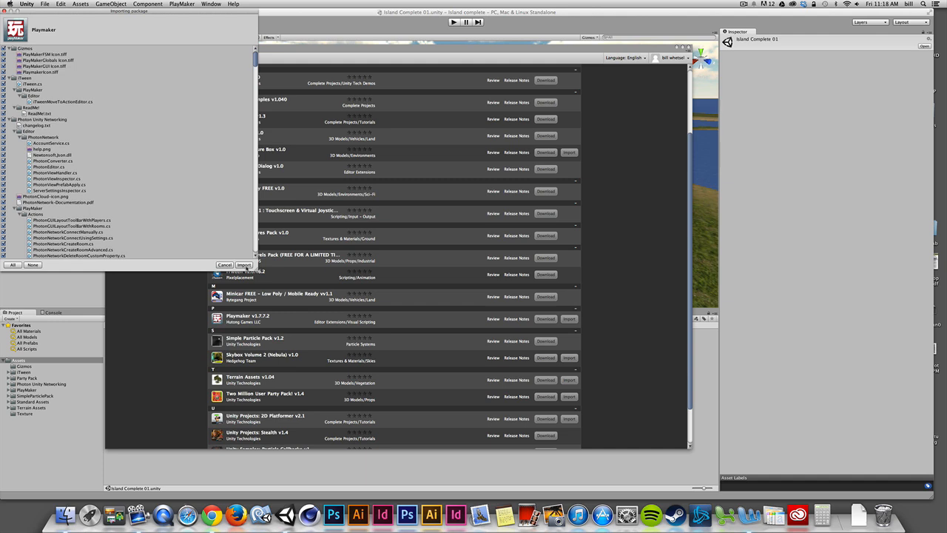
{"action": "left_click", "coordinate": [244, 265]}
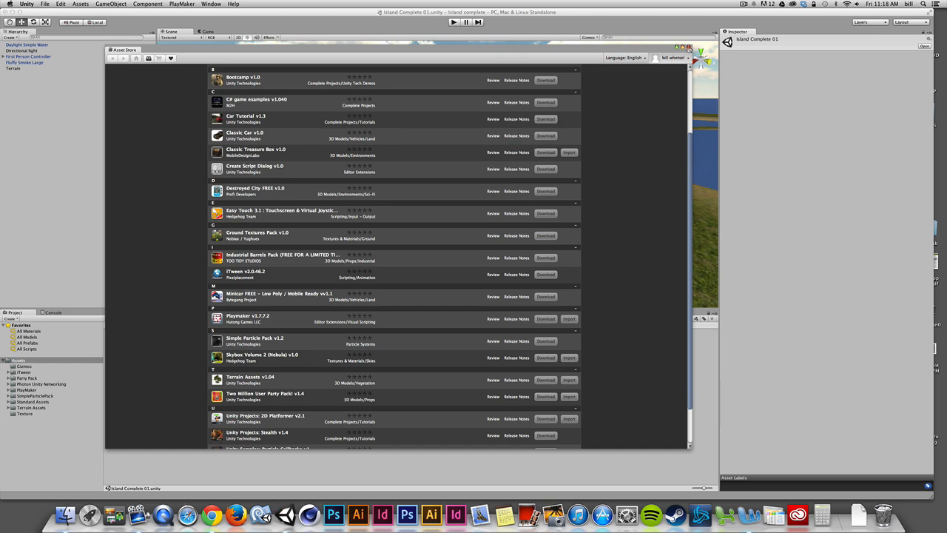
{"action": "left_click", "coordinate": [687, 47]}
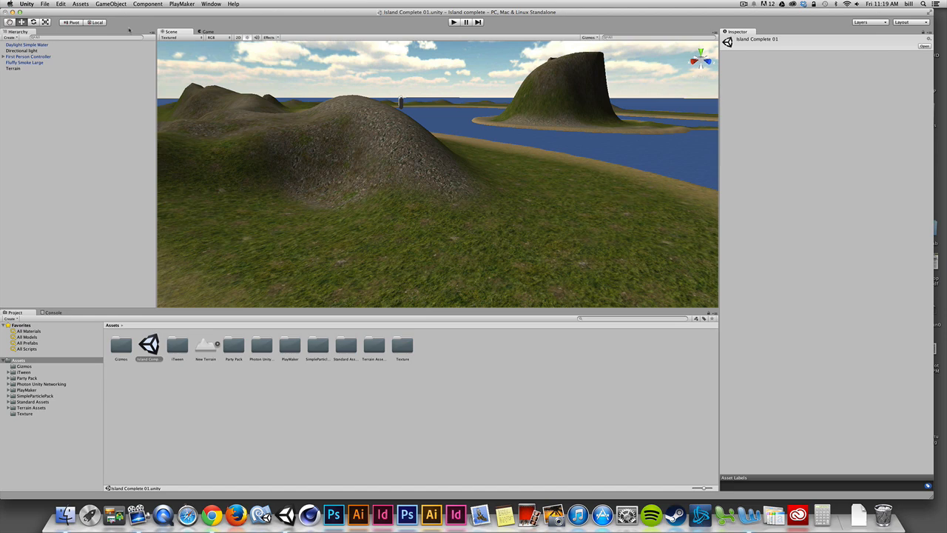
{"action": "left_click", "coordinate": [81, 4]}
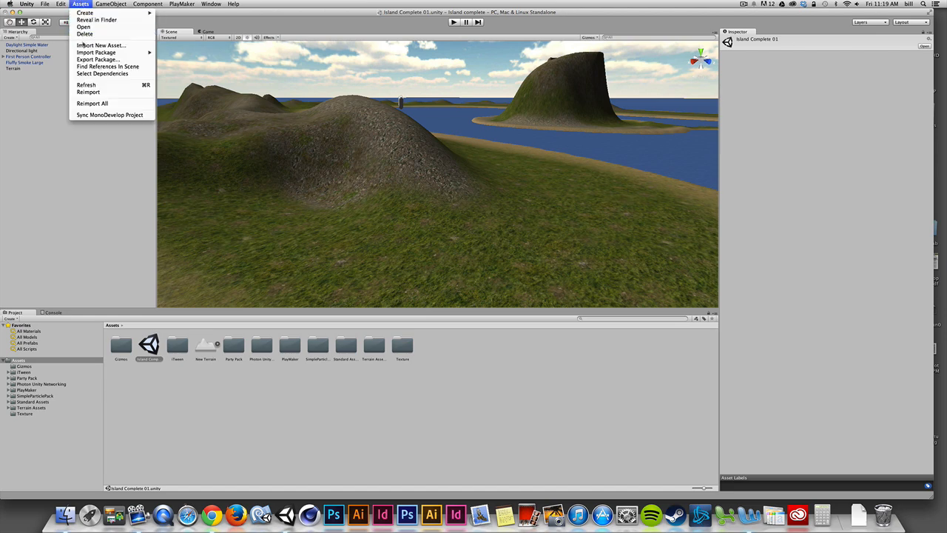
{"action": "mouse_move", "coordinate": [85, 54]}
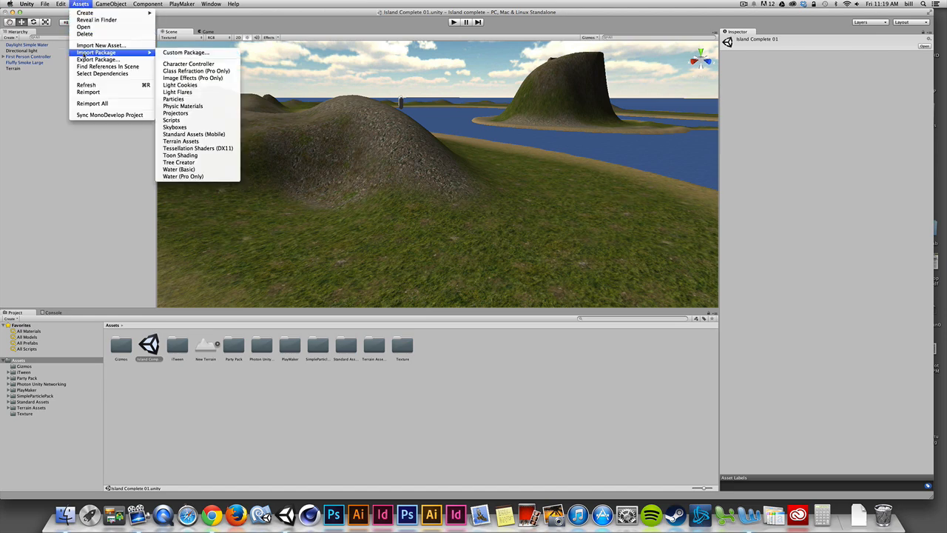
{"action": "left_click", "coordinate": [177, 53]}
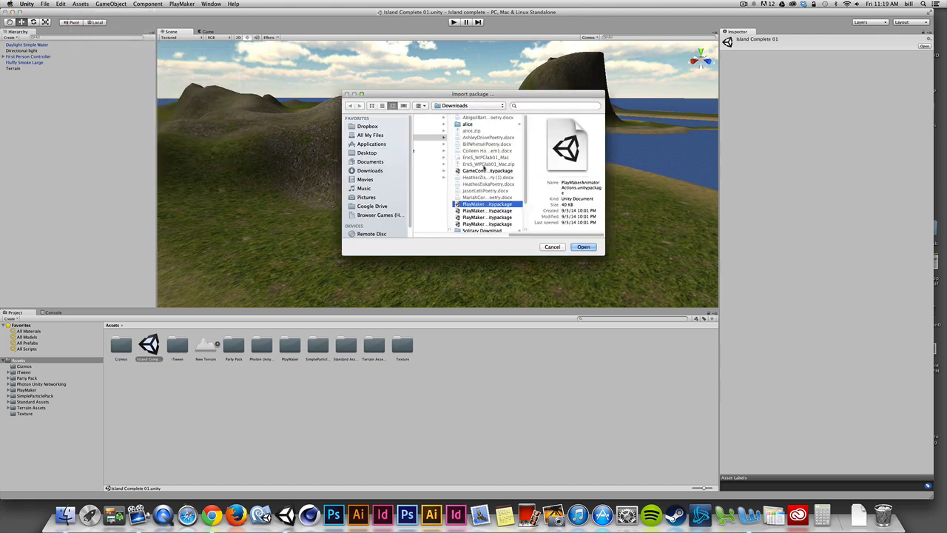
{"action": "left_click", "coordinate": [480, 211]}
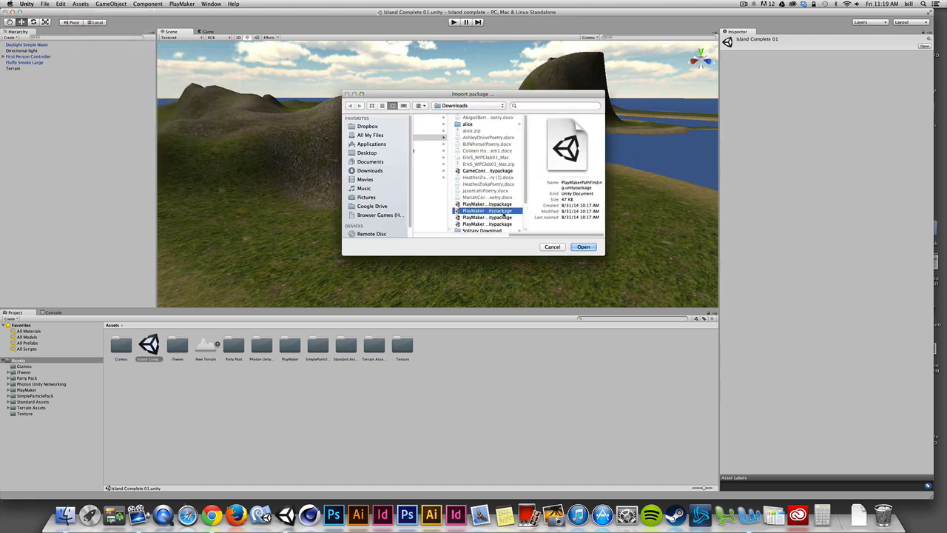
{"action": "left_click", "coordinate": [552, 249]}
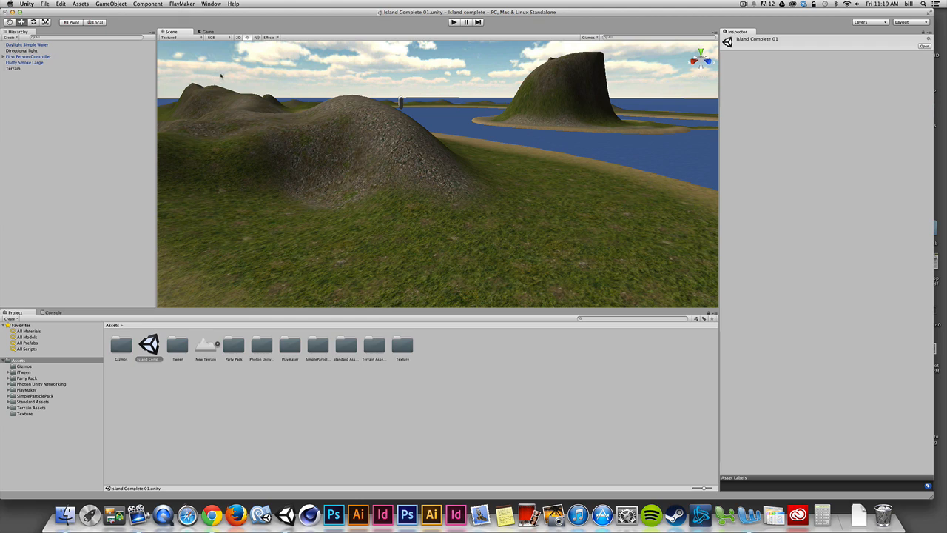
- Open the PlayMaker Editor, turn off Show at Startup for the welcome screen and close that screen
{"action": "left_click", "coordinate": [170, 3]}
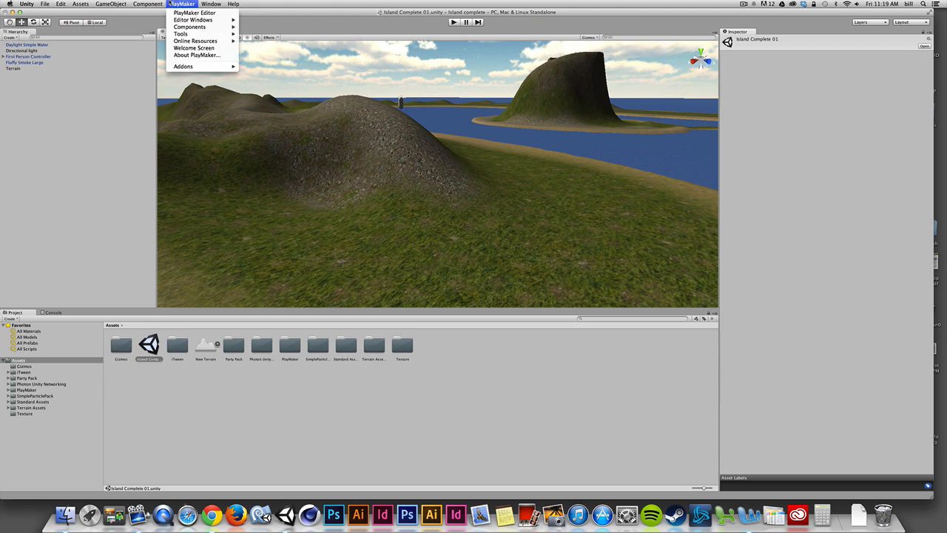
{"action": "left_click", "coordinate": [170, 3]}
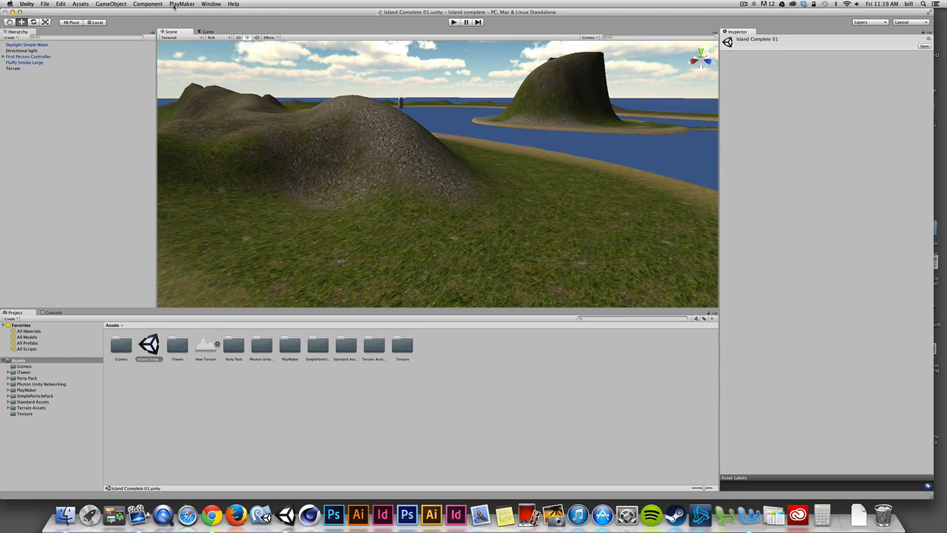
{"action": "left_click", "coordinate": [181, 5]}
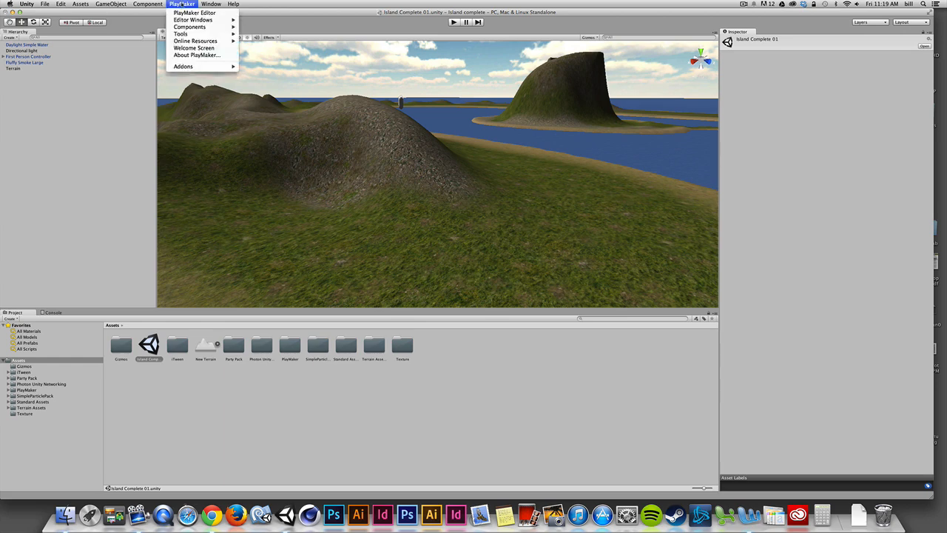
{"action": "left_click", "coordinate": [194, 13]}
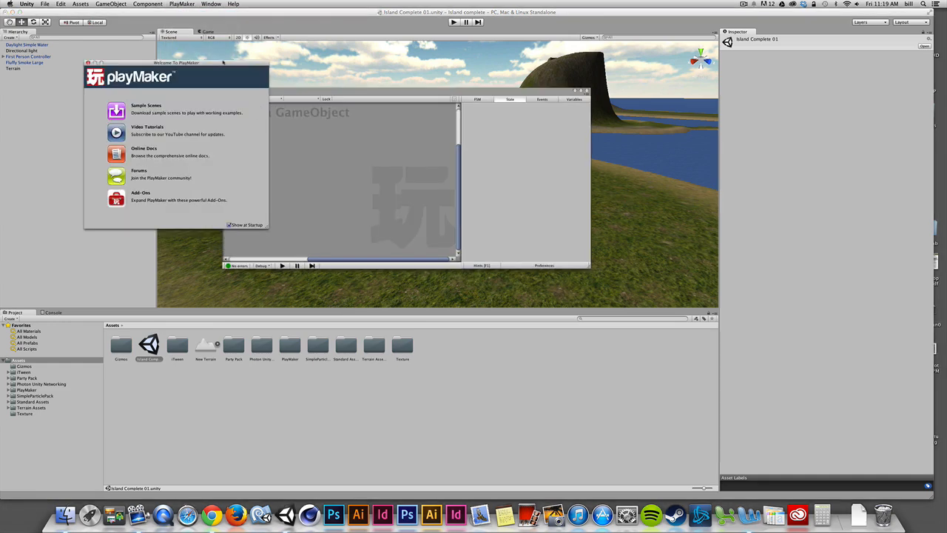
{"action": "left_click_drag", "start_coordinate": [222, 62], "coordinate": [252, 67]}
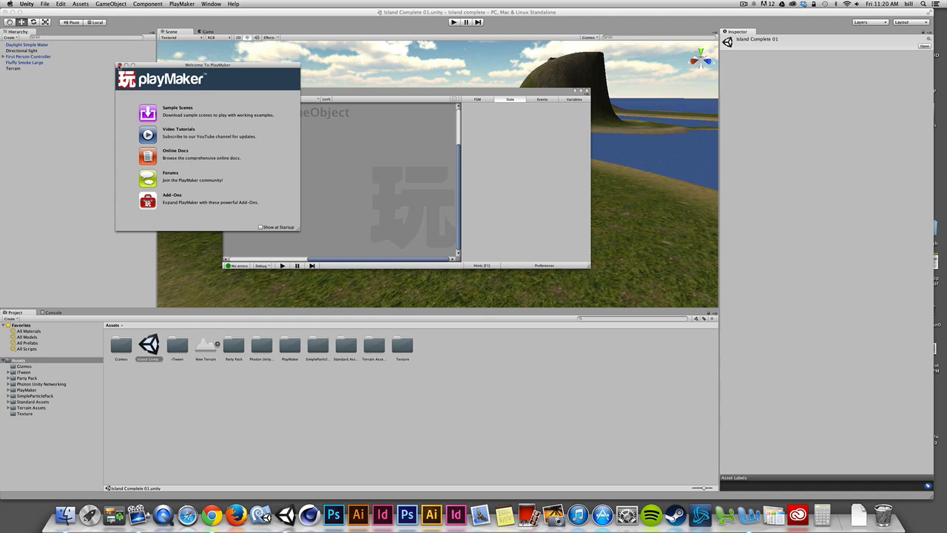
{"action": "left_click", "coordinate": [119, 65]}
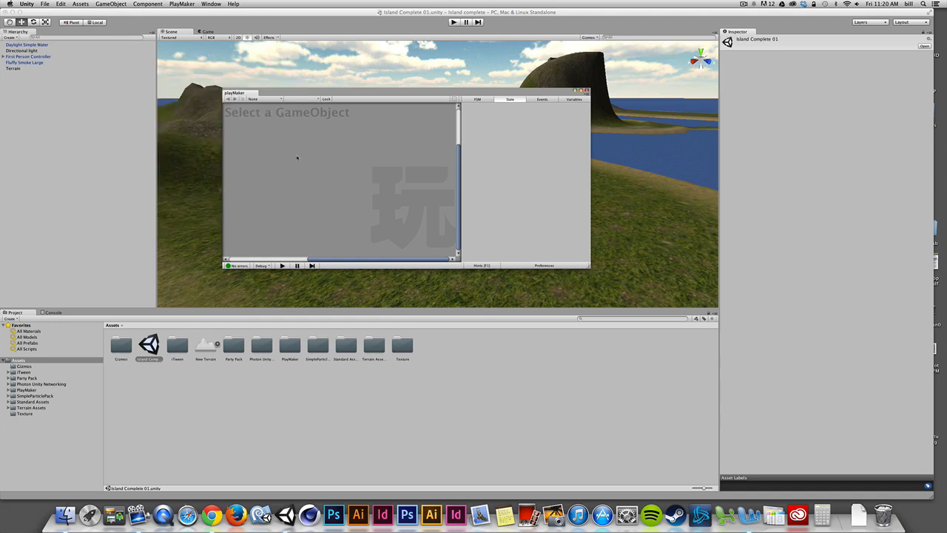
- Move the floating PlayMaker editor over the Scene view, send it behind the main window and bring it back to the front
{"action": "mouse_move", "coordinate": [310, 94]}
{"action": "left_mouse_down"}
{"action": "mouse_move", "coordinate": [361, 87]}
{"action": "mouse_move", "coordinate": [298, 119]}
{"action": "mouse_move", "coordinate": [325, 97]}
{"action": "mouse_move", "coordinate": [303, 94]}
{"action": "left_mouse_up"}
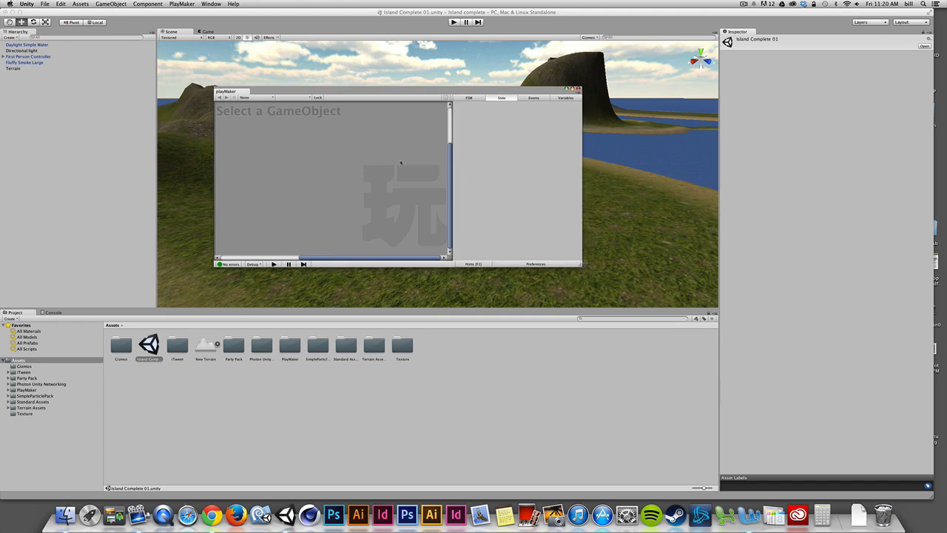
{"action": "left_click_drag", "start_coordinate": [342, 95], "coordinate": [435, 113]}
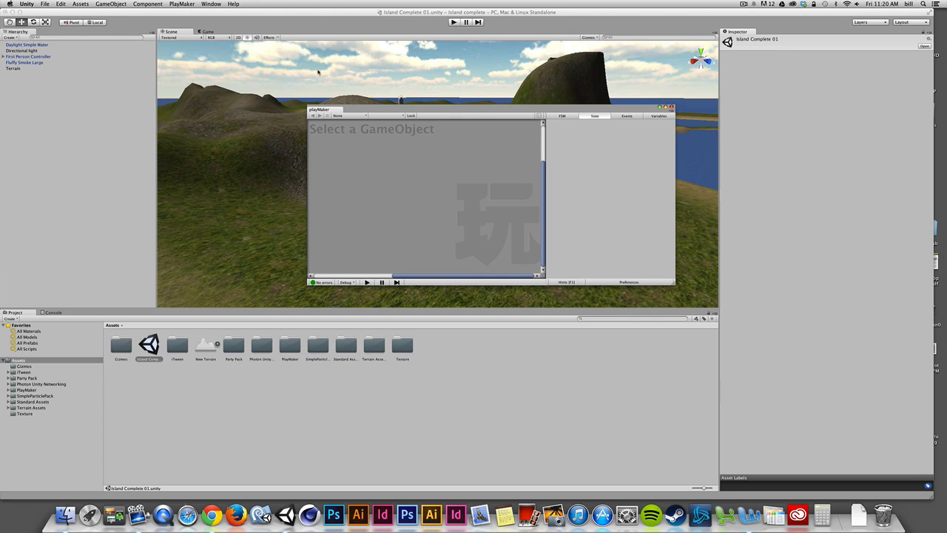
{"action": "left_click", "coordinate": [302, 21]}
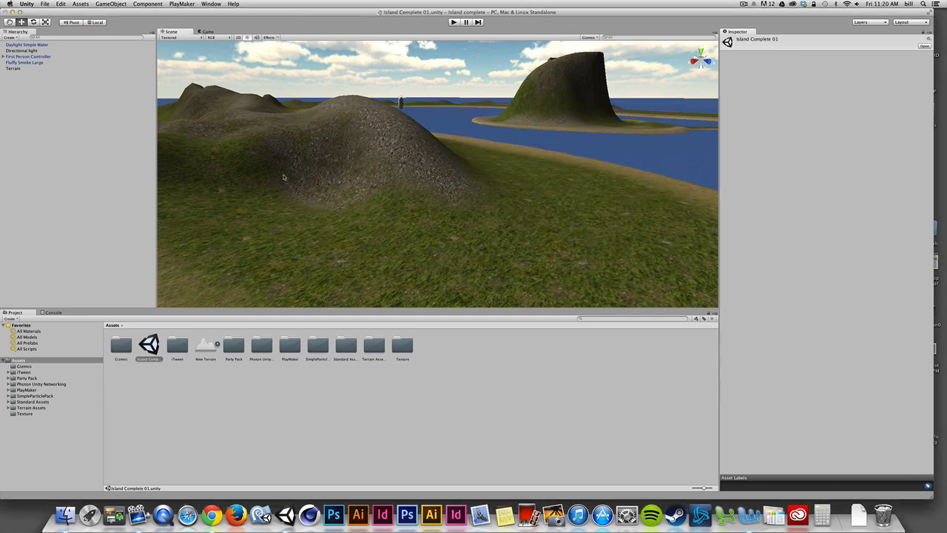
{"action": "left_click", "coordinate": [181, 4]}
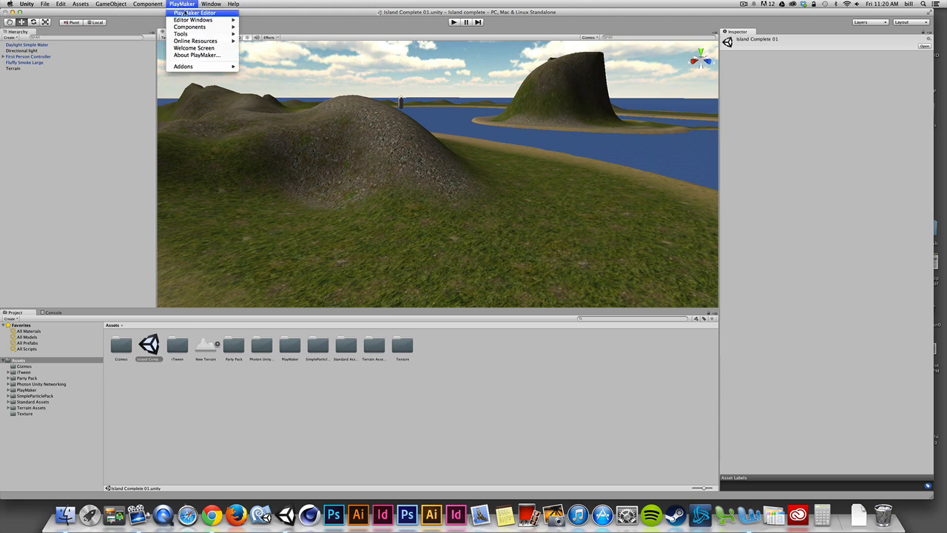
{"action": "left_click", "coordinate": [192, 12]}
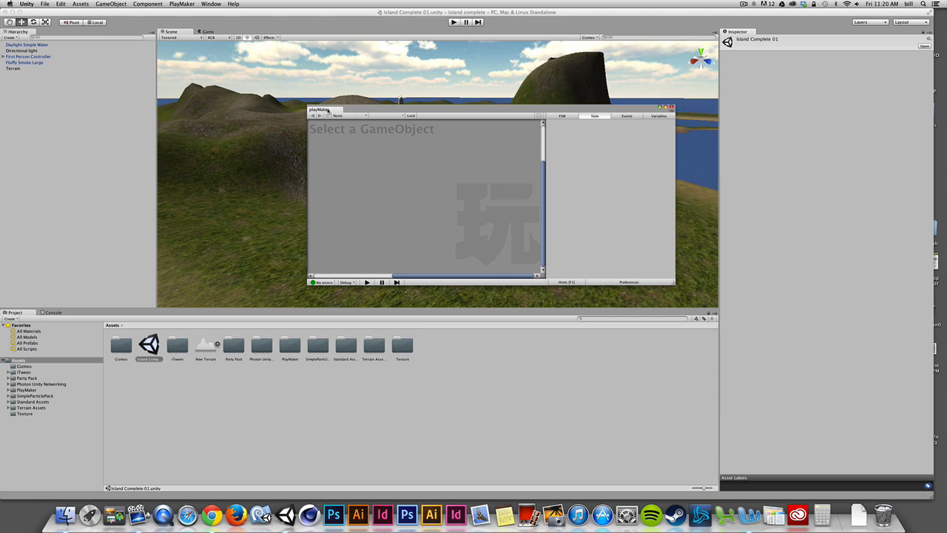
- Dock the PlayMaker editor below the Inspector, then move it beside the Project panel beneath the Scene view
{"action": "left_click_drag", "start_coordinate": [325, 110], "coordinate": [849, 383]}
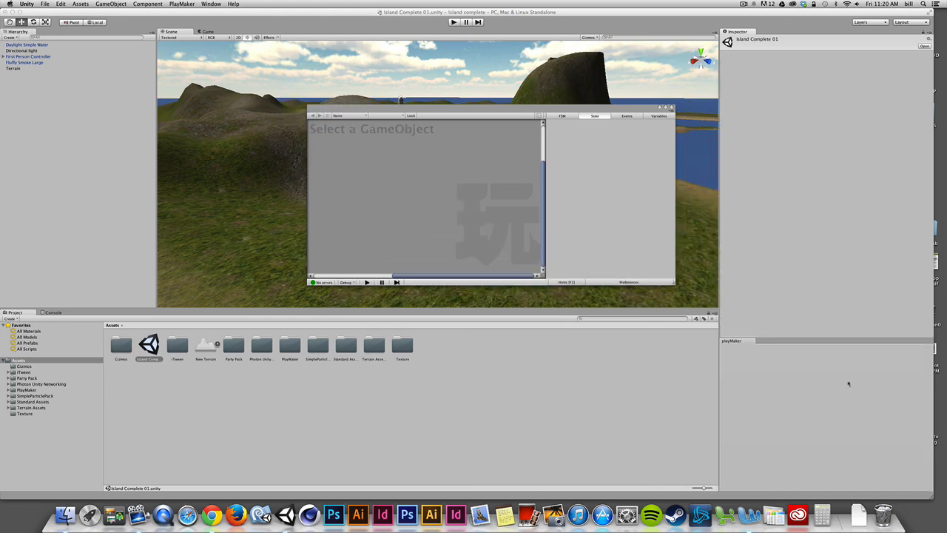
{"action": "left_click_drag", "start_coordinate": [731, 341], "coordinate": [331, 364]}
{"action": "left_click_drag", "start_coordinate": [341, 382], "coordinate": [645, 401]}
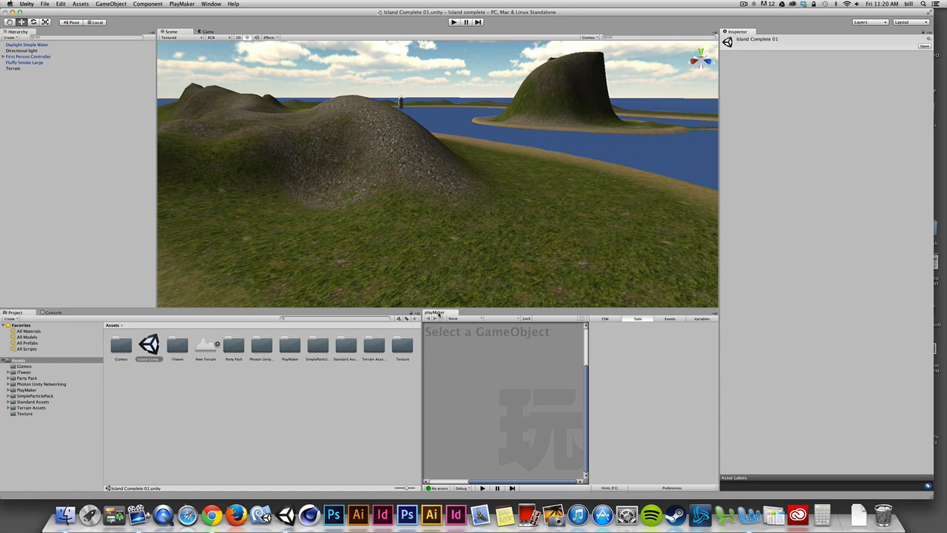
- Dock the PlayMaker editor in the same group as Project and Console, and switch between the Project and PlayMaker views
{"action": "left_click_drag", "start_coordinate": [435, 312], "coordinate": [111, 313]}
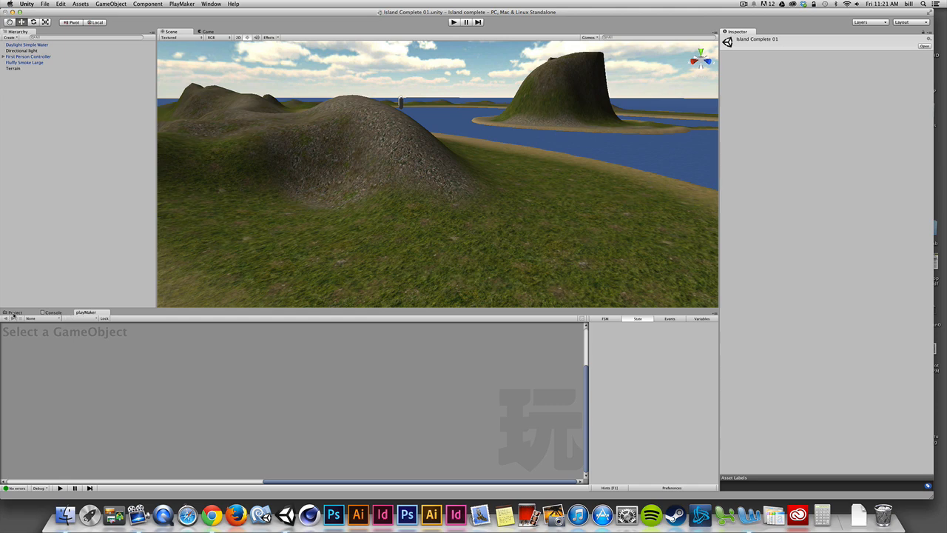
{"action": "left_click", "coordinate": [13, 313]}
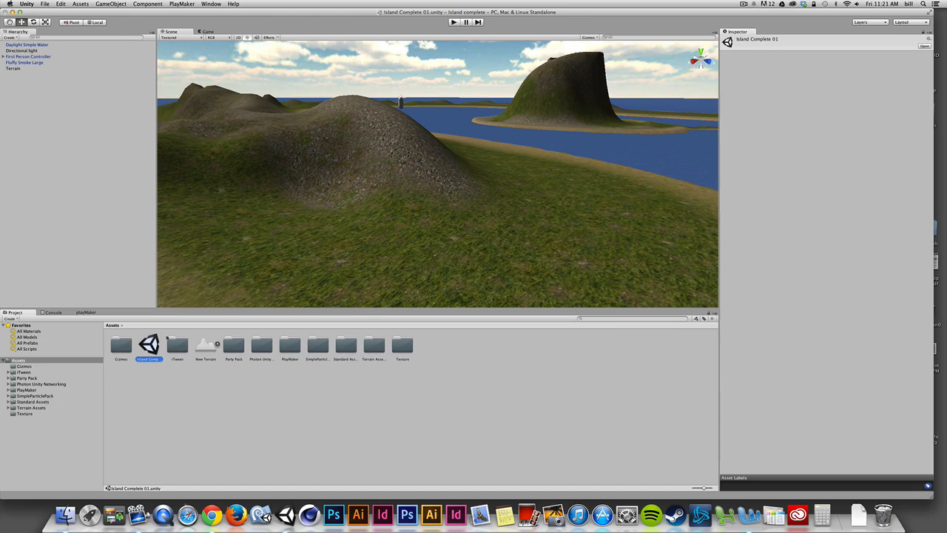
{"action": "left_click", "coordinate": [86, 312]}
{"action": "left_click", "coordinate": [18, 313]}
{"action": "left_click", "coordinate": [85, 313]}
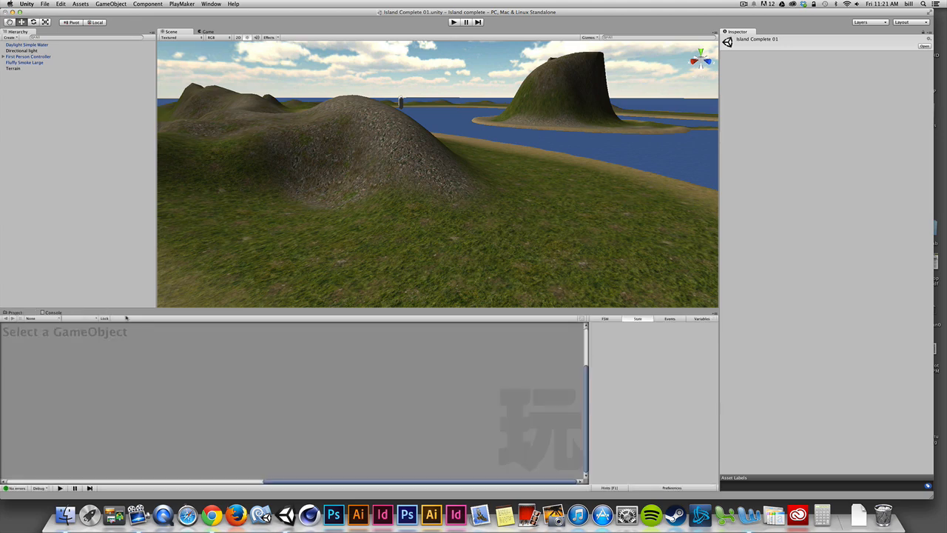
- Dock the PlayMaker editor beside the Project panel again and widen it so both are visible together
{"action": "left_click_drag", "start_coordinate": [428, 375], "coordinate": [659, 400]}
{"action": "left_click_drag", "start_coordinate": [421, 375], "coordinate": [370, 375]}
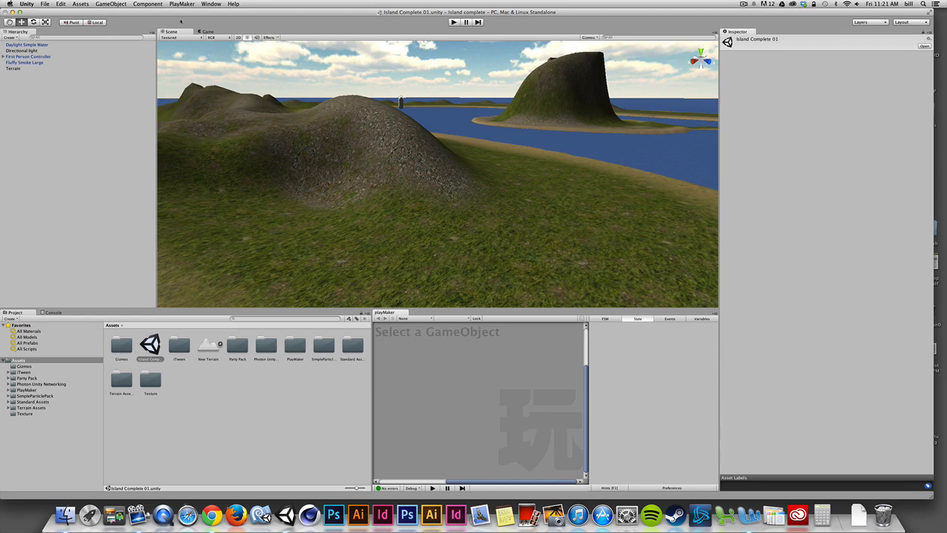
- Open PlayMaker's Action Browser and place its floating window over the upper part of the Scene view
{"action": "left_click", "coordinate": [181, 3]}
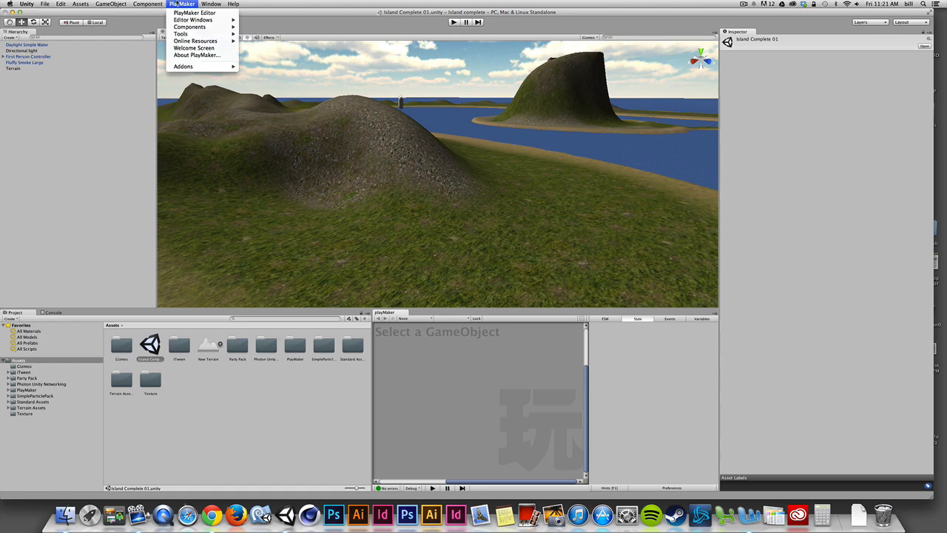
{"action": "mouse_move", "coordinate": [181, 20]}
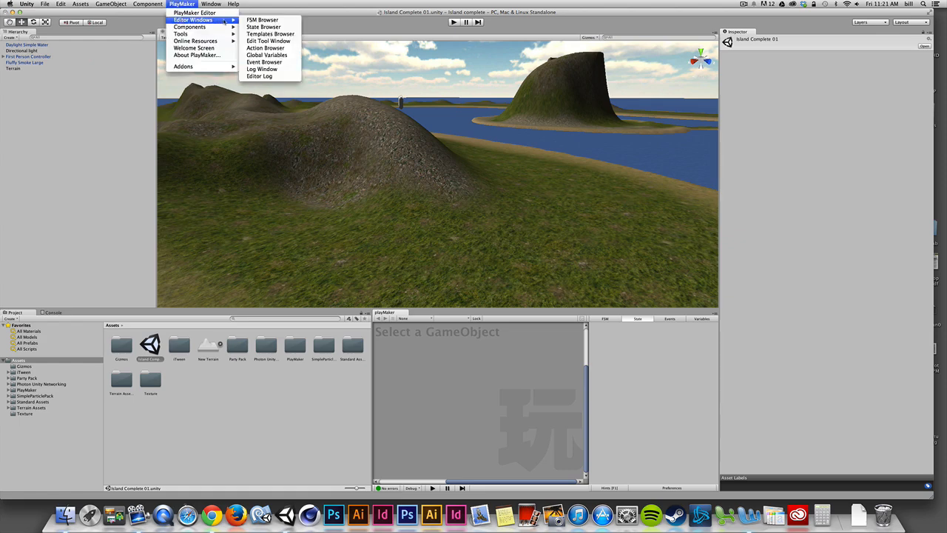
{"action": "left_click", "coordinate": [265, 48]}
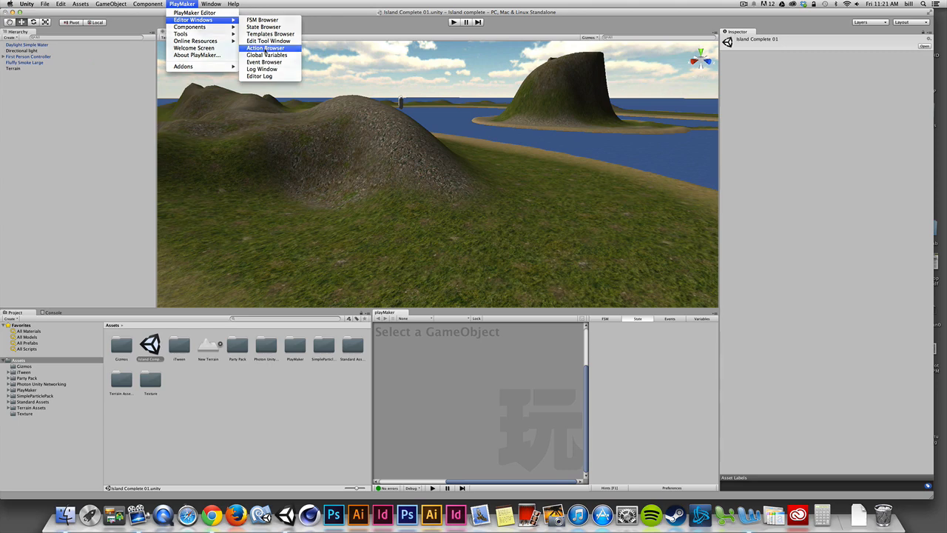
{"action": "left_click_drag", "start_coordinate": [470, 91], "coordinate": [465, 44]}
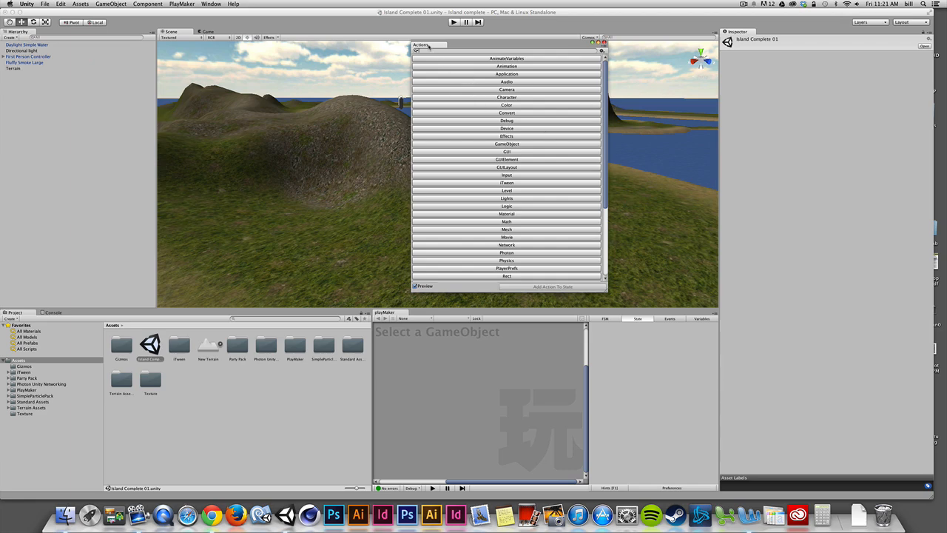
- Dock the Action Browser as a column beside the Inspector, inspect a few assets and scene objects, and widen the Action Browser
{"action": "left_click_drag", "start_coordinate": [429, 47], "coordinate": [894, 146]}
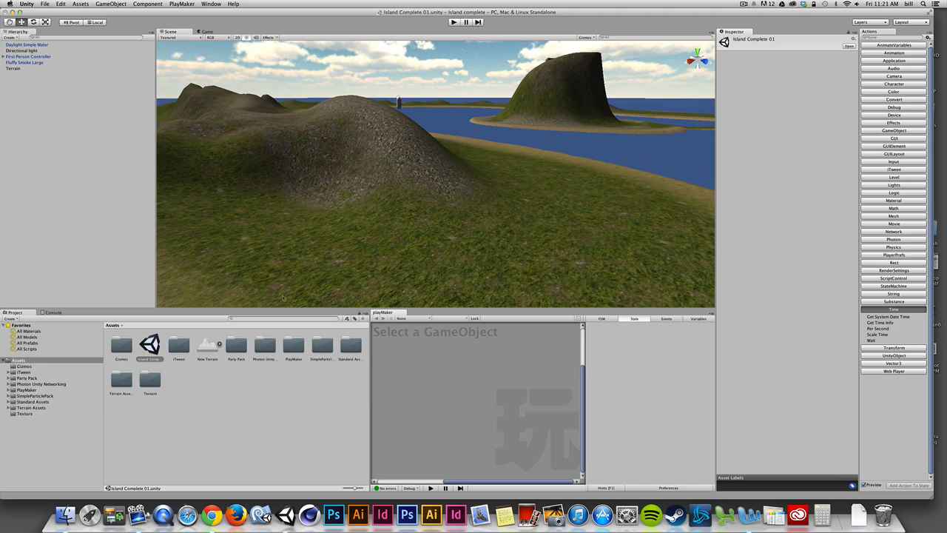
{"action": "left_click", "coordinate": [151, 343]}
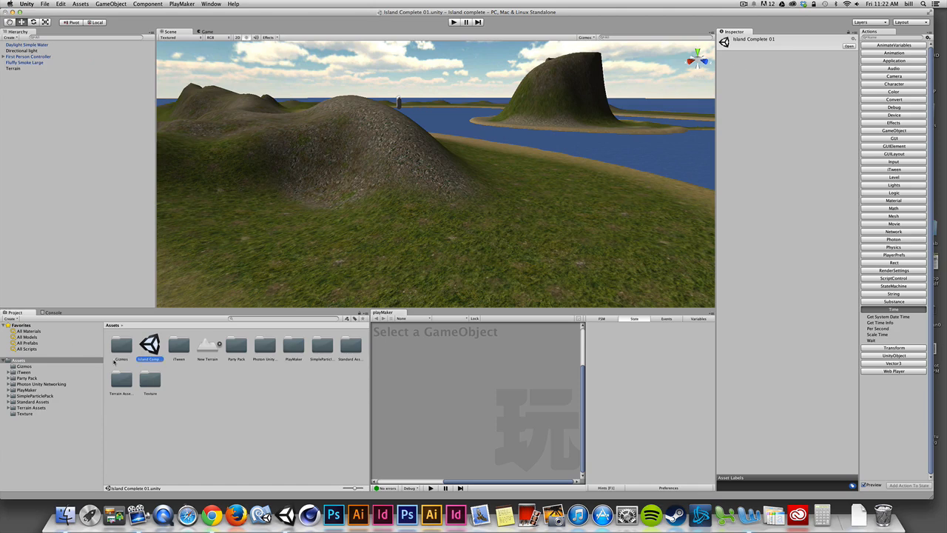
{"action": "left_click", "coordinate": [264, 345]}
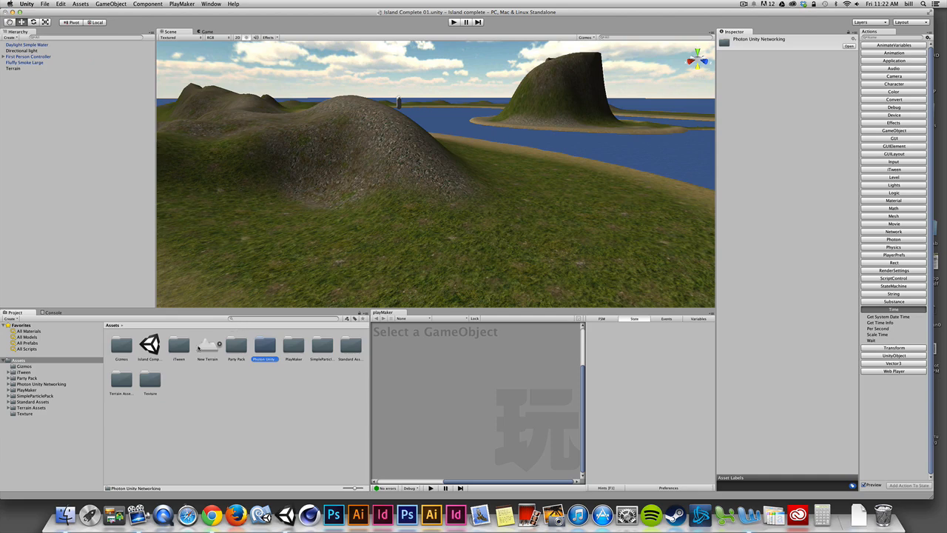
{"action": "left_click", "coordinate": [30, 61]}
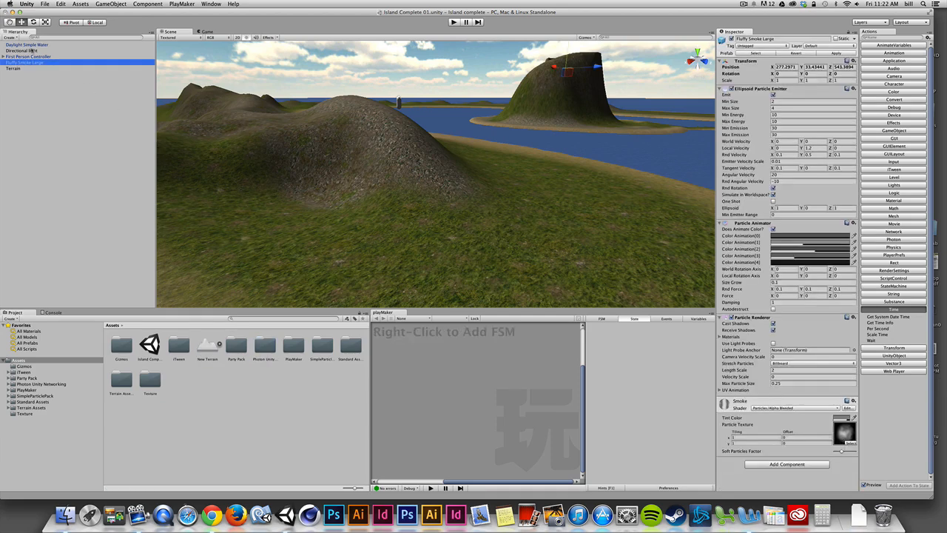
{"action": "left_click", "coordinate": [29, 51]}
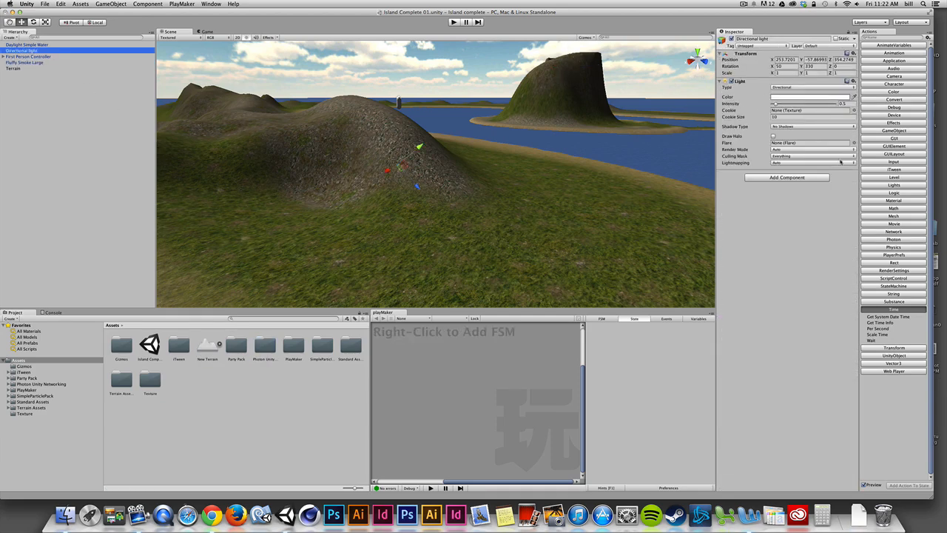
{"action": "left_click_drag", "start_coordinate": [859, 160], "coordinate": [823, 160]}
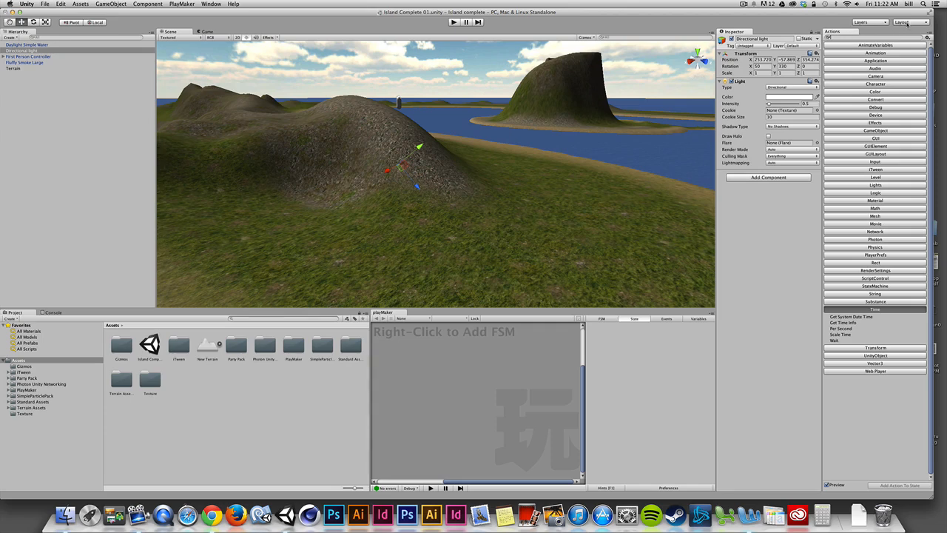
{"action": "left_click", "coordinate": [907, 24]}
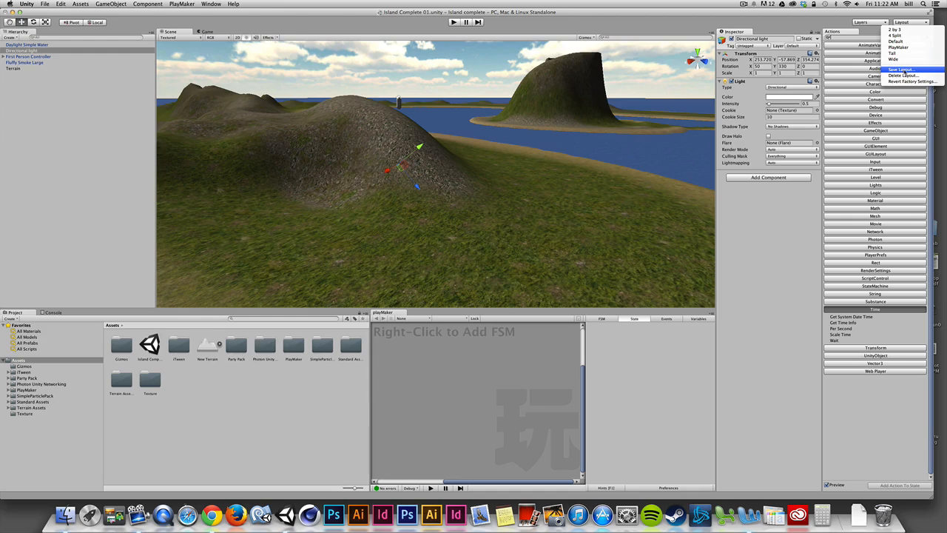
{"action": "left_click", "coordinate": [906, 70]}
{"action": "left_click", "coordinate": [840, 21]}
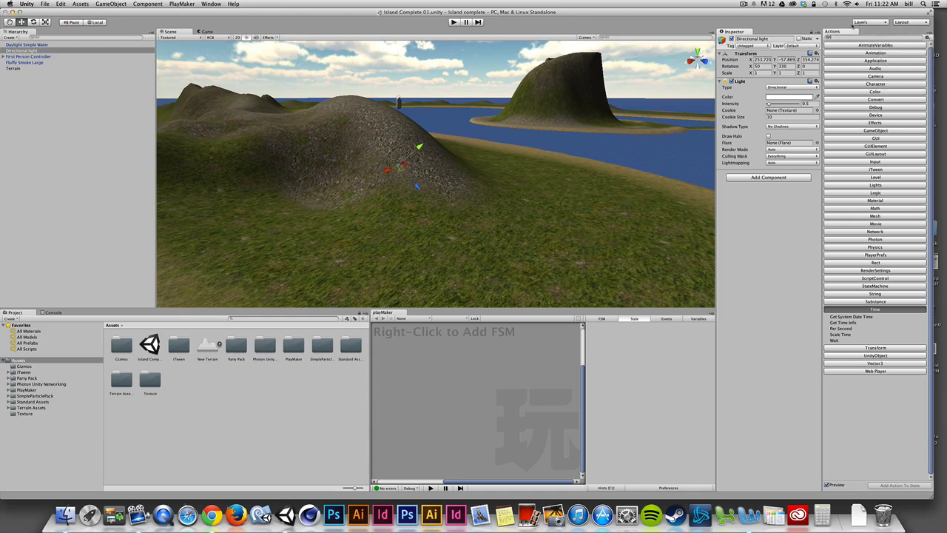
- Load the saved PlayMaker window layout and close the blank Asset Store window that opens with it
{"action": "left_click", "coordinate": [903, 23]}
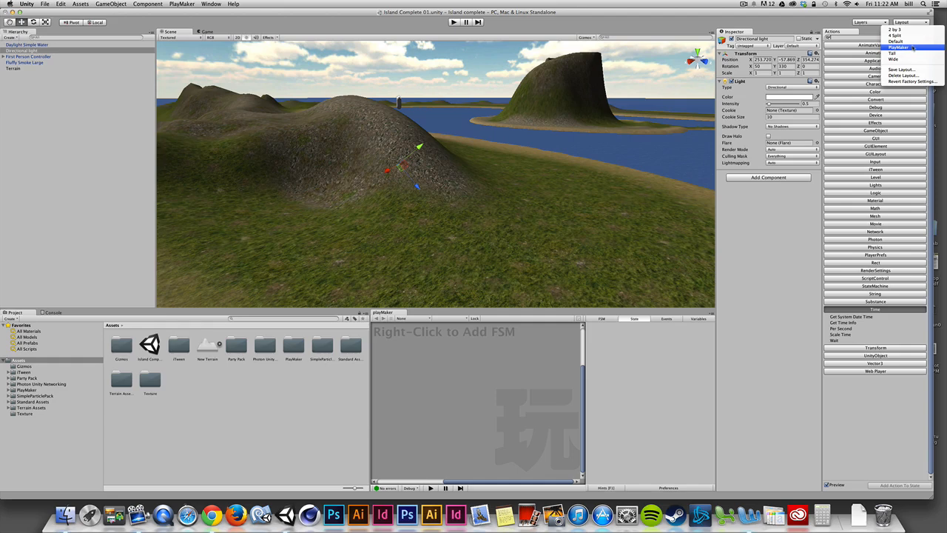
{"action": "left_click", "coordinate": [912, 47]}
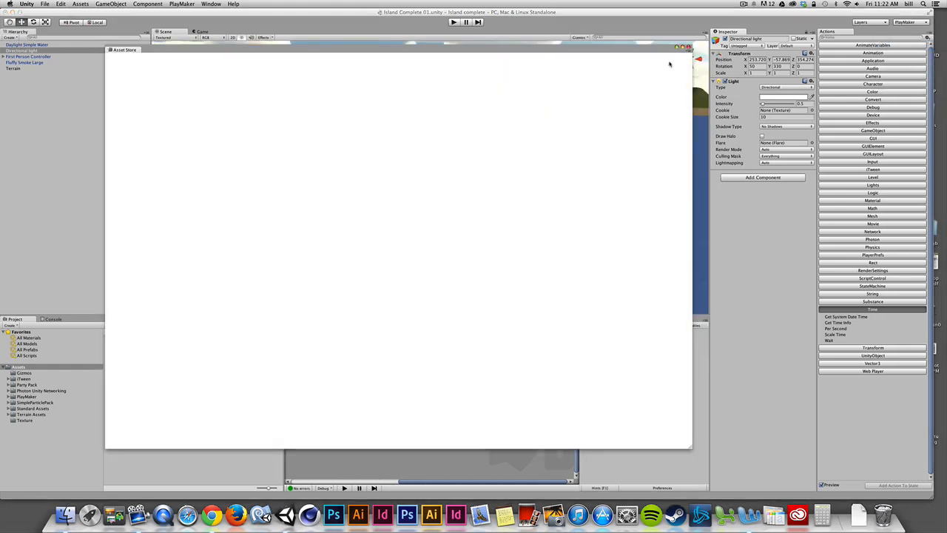
{"action": "left_click", "coordinate": [689, 46]}
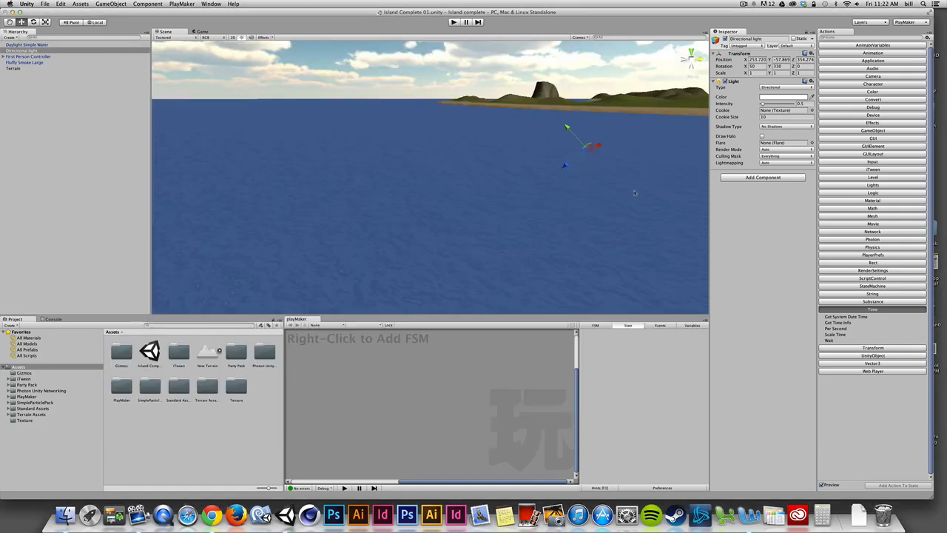
- Switch the workspace to the 4 Split and Wide layouts, and return to the PlayMaker layout
{"action": "left_click", "coordinate": [906, 23]}
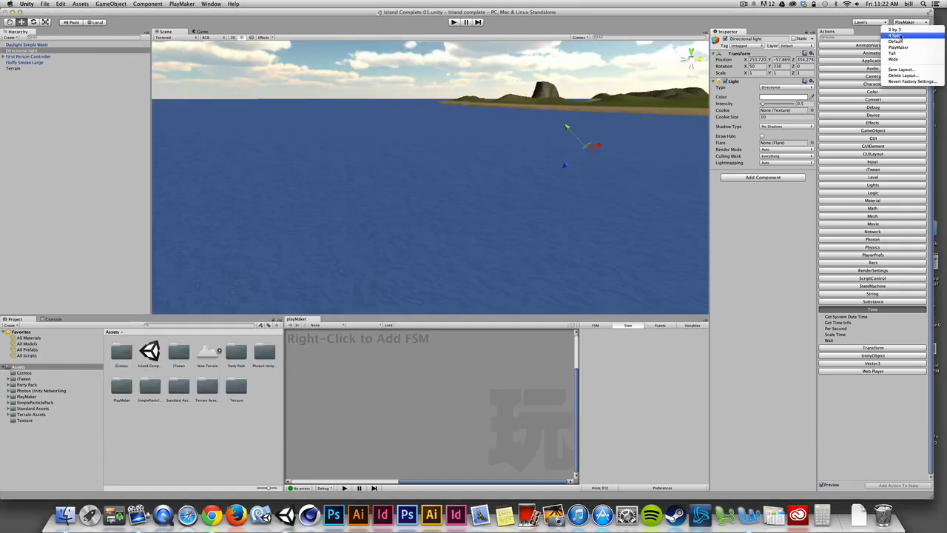
{"action": "left_click", "coordinate": [896, 35]}
{"action": "left_click", "coordinate": [907, 25]}
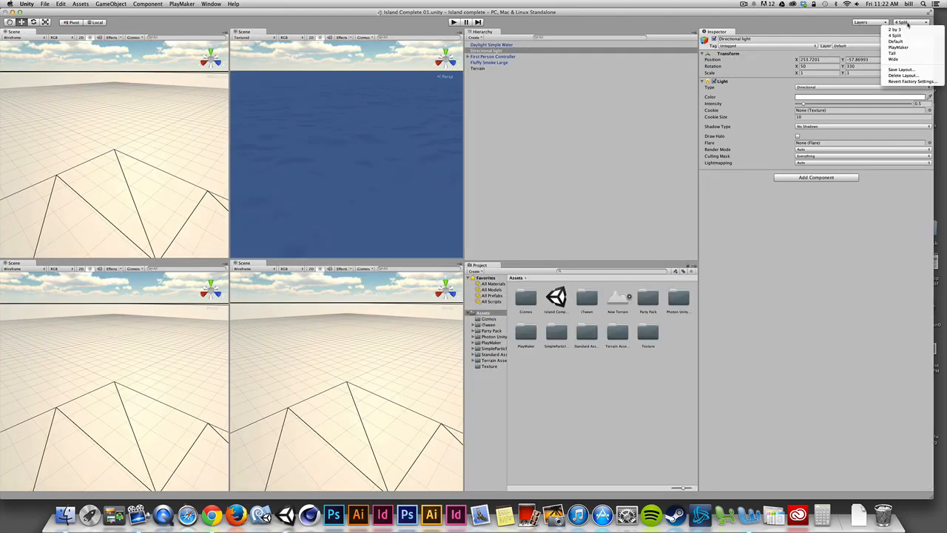
{"action": "left_click", "coordinate": [903, 61]}
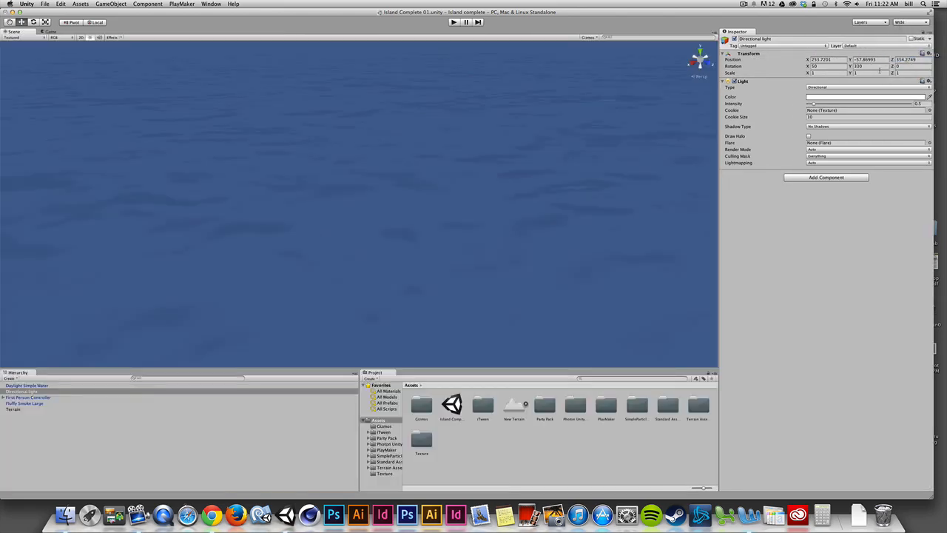
{"action": "left_click", "coordinate": [908, 23]}
{"action": "left_click", "coordinate": [907, 49]}
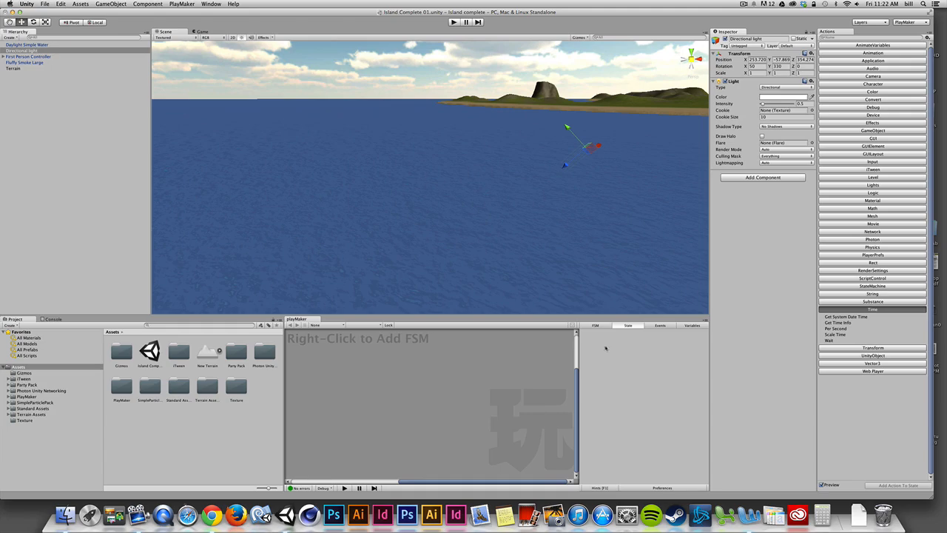
- Frame the First Person Controller in the Scene view and look at it against the surrounding hill and island
{"action": "double_click", "coordinate": [16, 57]}
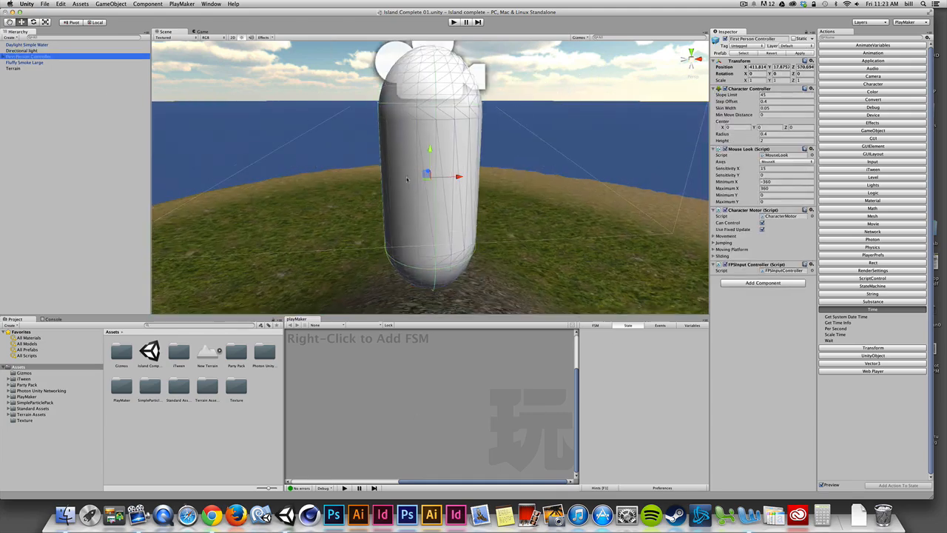
{"action": "scroll", "coordinate": [416, 194], "scroll_direction": "down", "scroll_amount": 10}
{"action": "middle_click_drag", "start_coordinate": [460, 191], "coordinate": [359, 218]}
{"action": "left_click_drag", "start_coordinate": [358, 218], "coordinate": [247, 235], "text": "alt"}
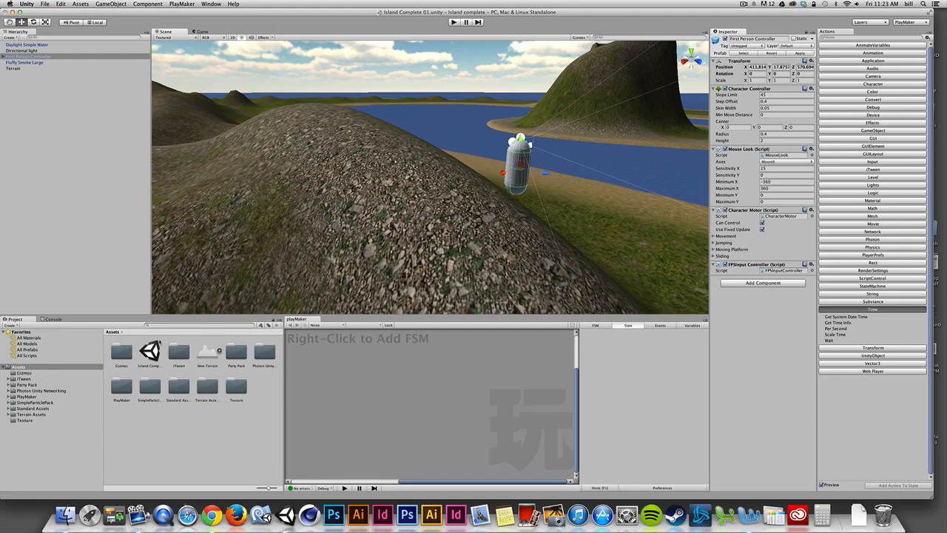
- Expand Standard Assets in the Project panel and show the contents of its Character Controllers folder
{"action": "left_click", "coordinate": [23, 409]}
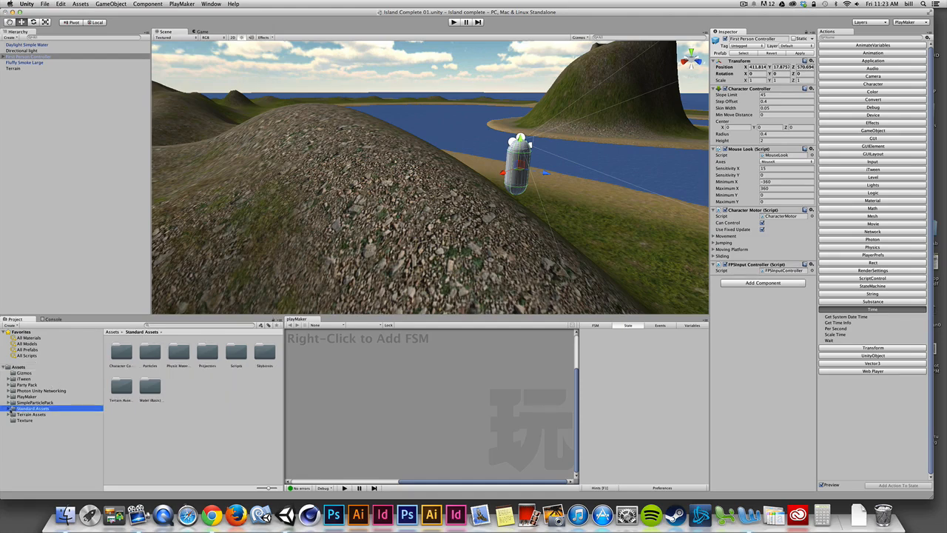
{"action": "left_click", "coordinate": [8, 408]}
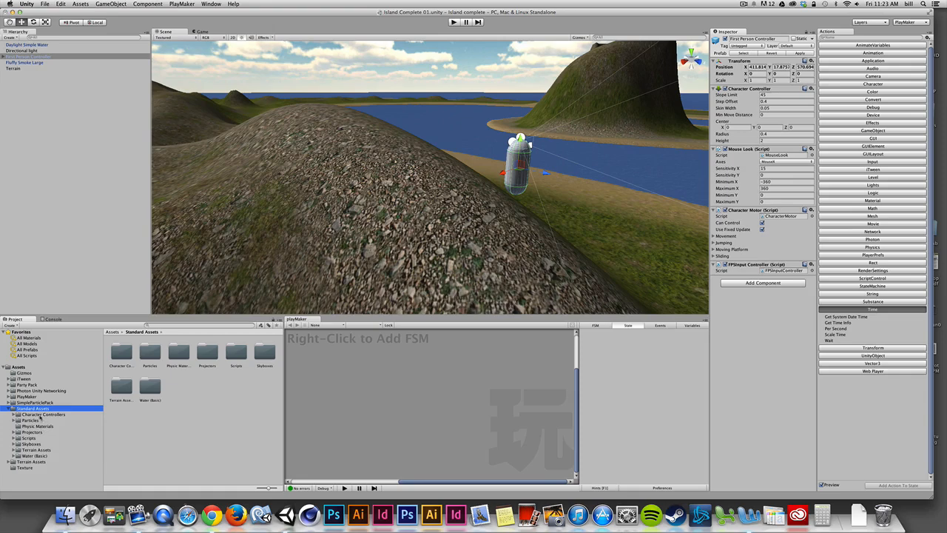
{"action": "left_click", "coordinate": [41, 415]}
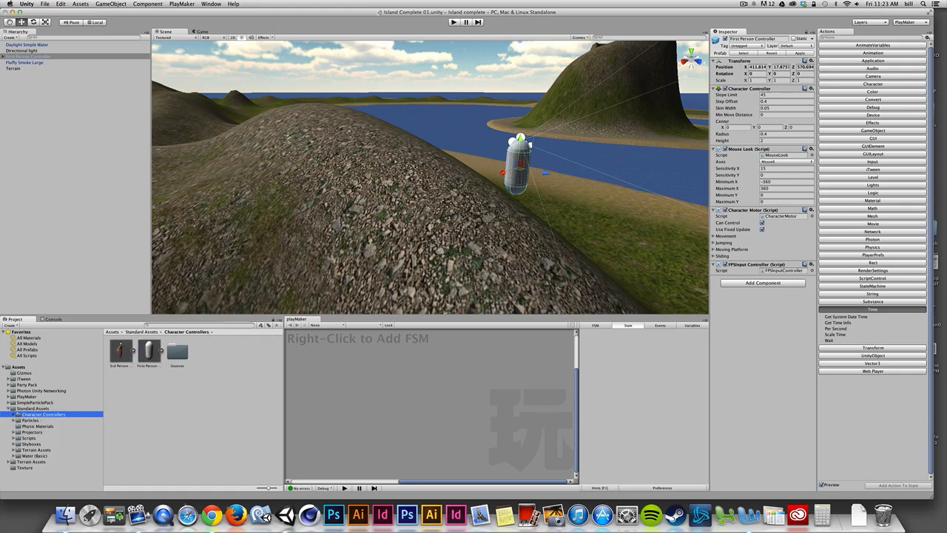
- Play-test the island scene in first person and stop the game
{"action": "left_click", "coordinate": [458, 22]}
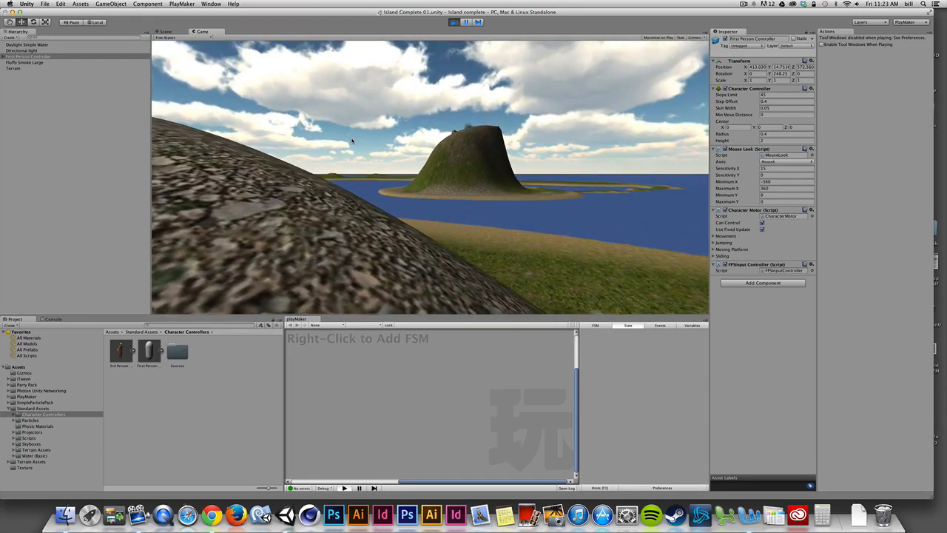
{"action": "key", "text": "super+p"}
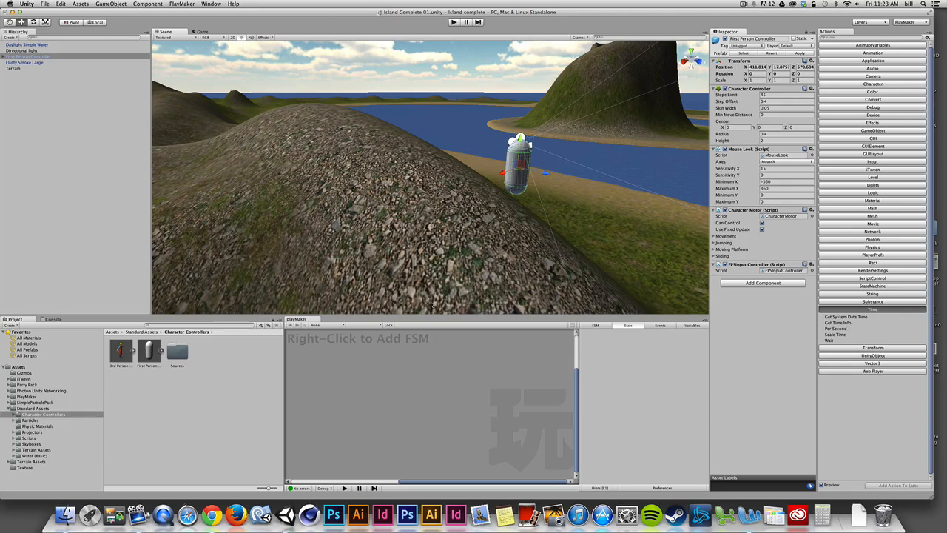
- Create a cube and place it above the grass a short distance to the side of the First Person Controller
{"action": "right_click_drag", "start_coordinate": [521, 266], "coordinate": [729, 290]}
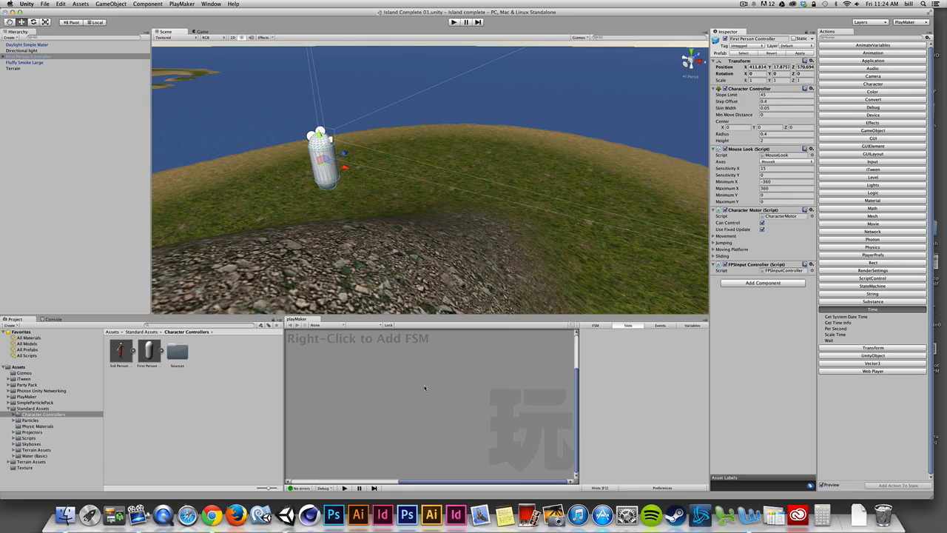
{"action": "left_click", "coordinate": [111, 4]}
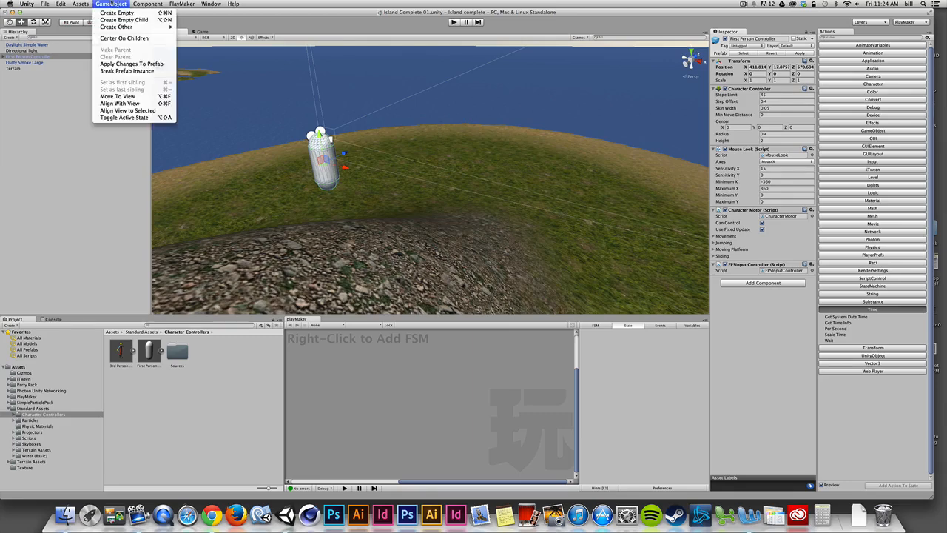
{"action": "left_click", "coordinate": [111, 3]}
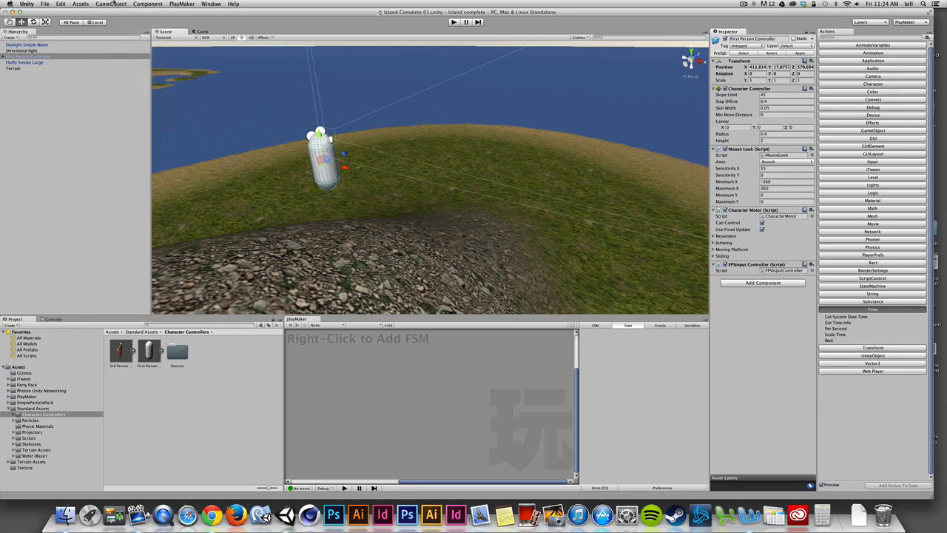
{"action": "left_click", "coordinate": [111, 3]}
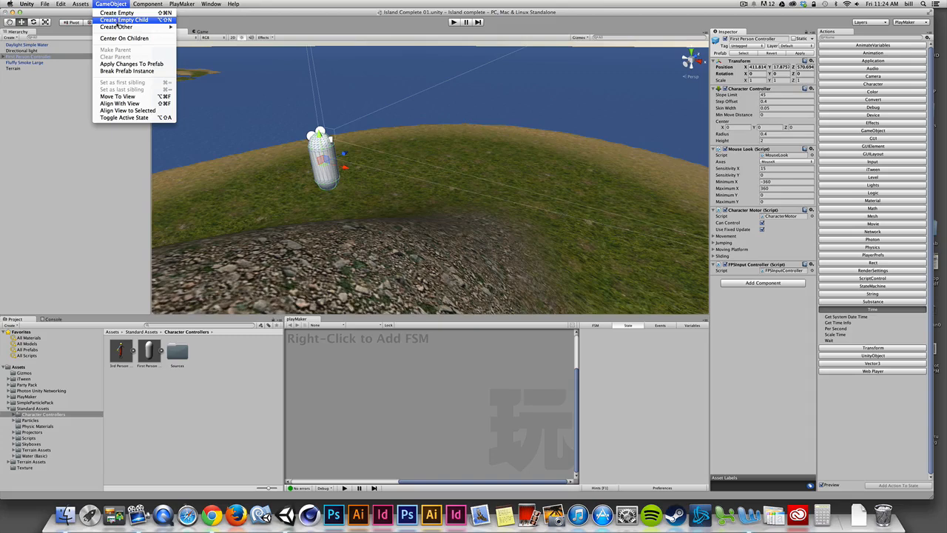
{"action": "mouse_move", "coordinate": [119, 27]}
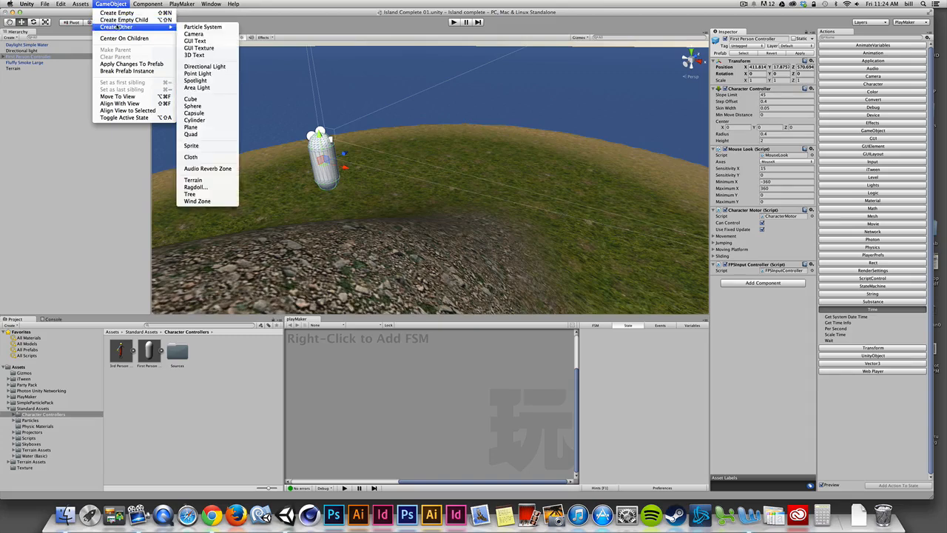
{"action": "left_click", "coordinate": [191, 99]}
{"action": "left_click_drag", "start_coordinate": [433, 191], "coordinate": [500, 134]}
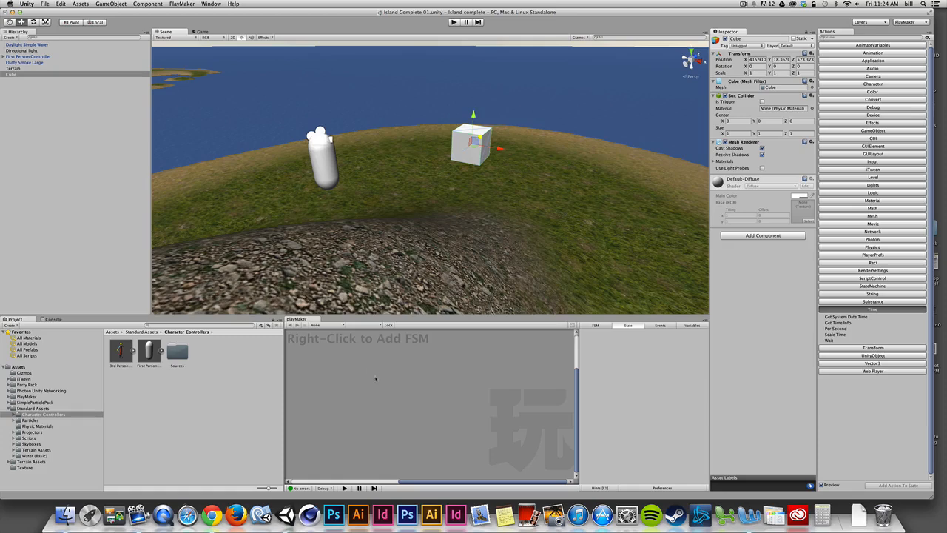
- Add a new PlayMaker FSM to the Cube object
{"action": "left_click", "coordinate": [22, 74]}
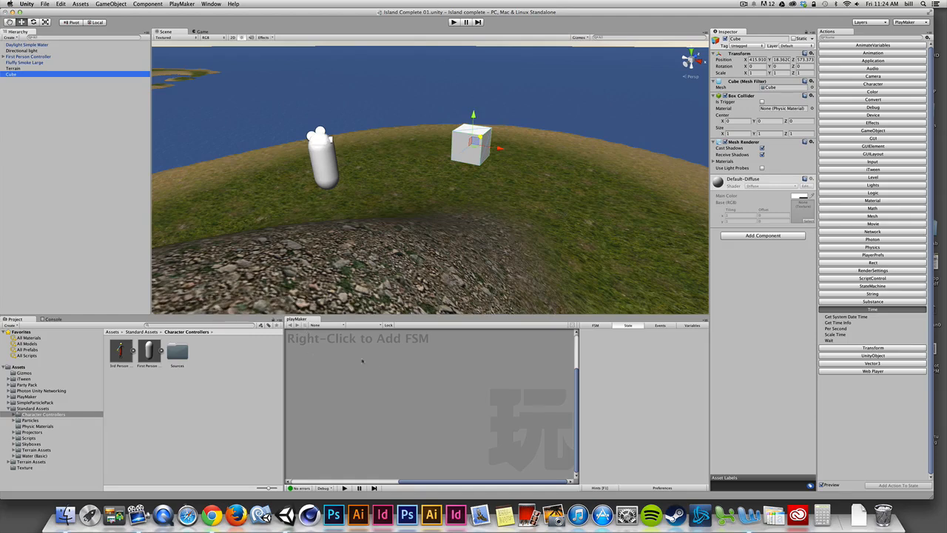
{"action": "right_click", "coordinate": [413, 385]}
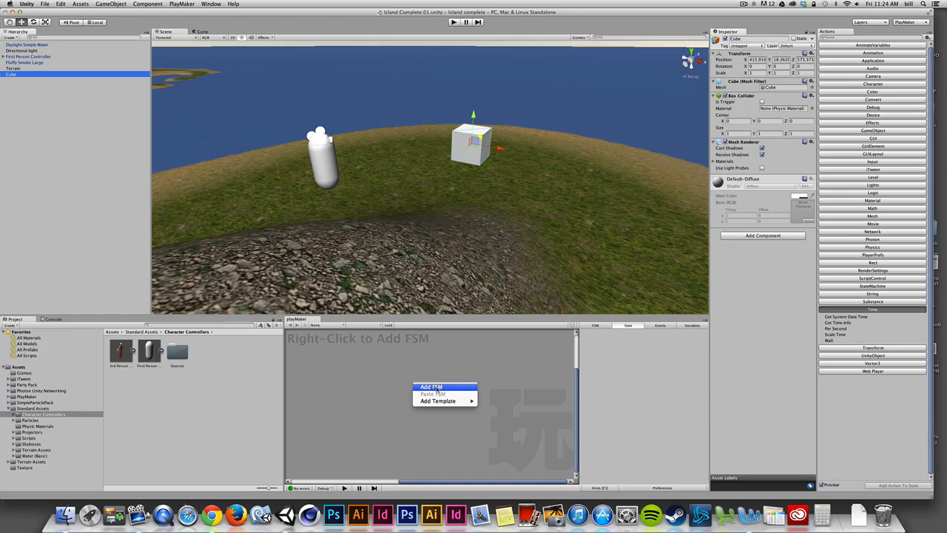
{"action": "left_click", "coordinate": [438, 388]}
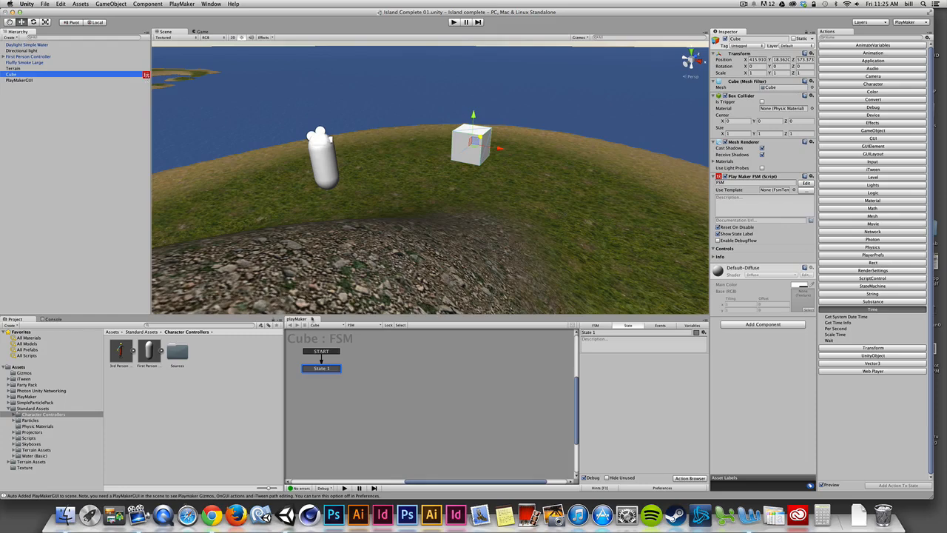
- With State 1 of the Cube's FSM selected, choose the Rotate action from the Transform category in the Action Browser
{"action": "left_click", "coordinate": [328, 368]}
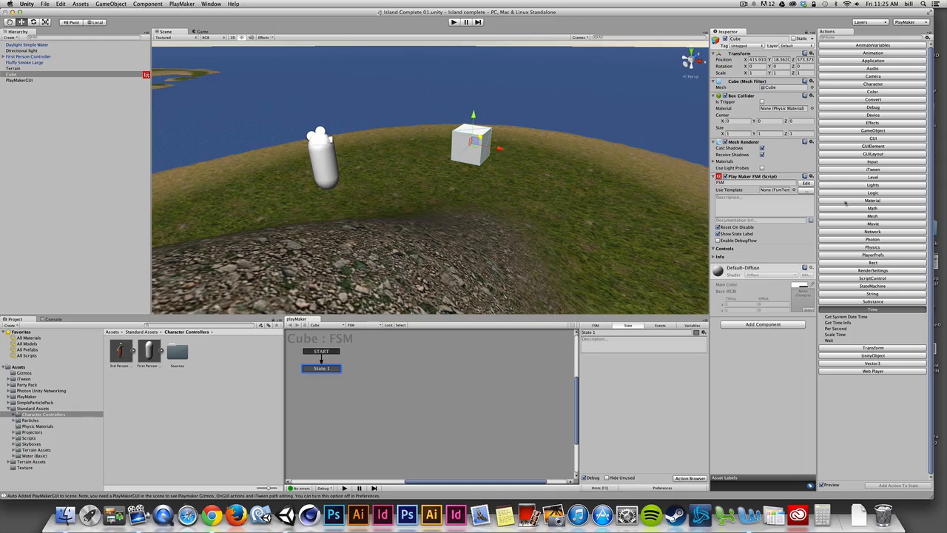
{"action": "left_click", "coordinate": [875, 349]}
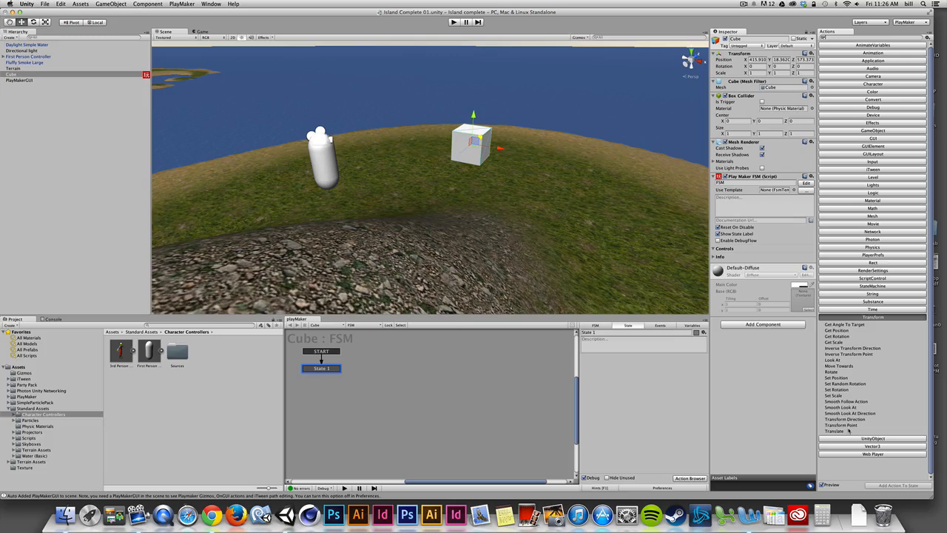
{"action": "left_click", "coordinate": [832, 372]}
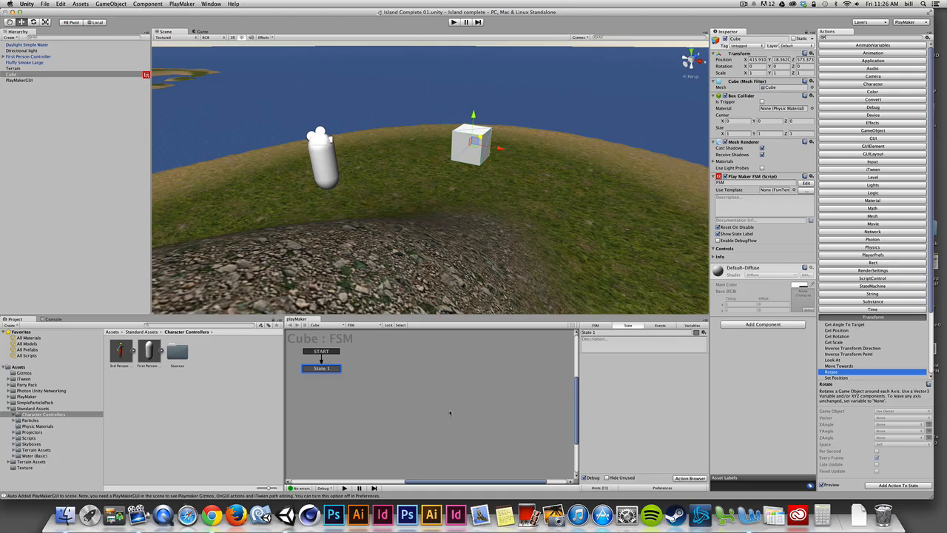
- Review the FSM, Events and Variables settings of the Cube's FSM and return to the State settings
{"action": "left_click", "coordinate": [600, 325]}
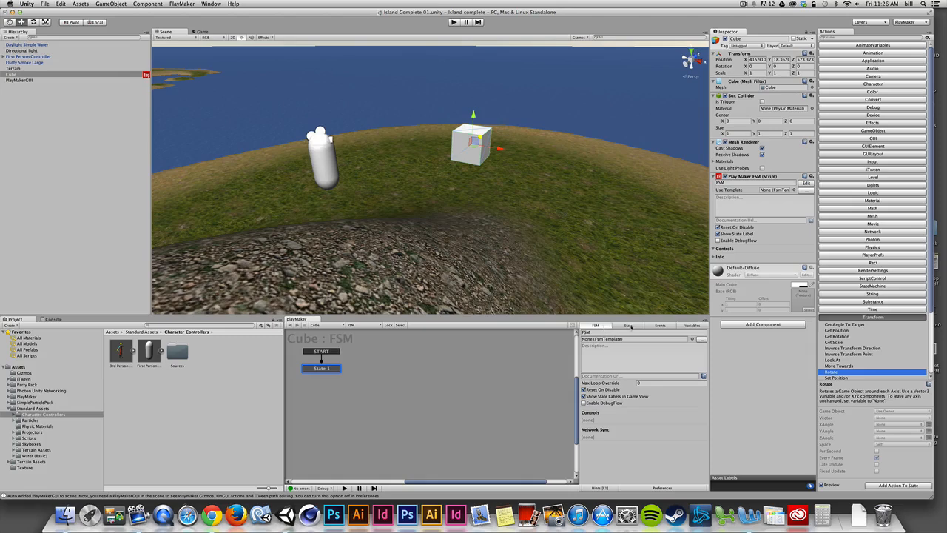
{"action": "left_click", "coordinate": [628, 325]}
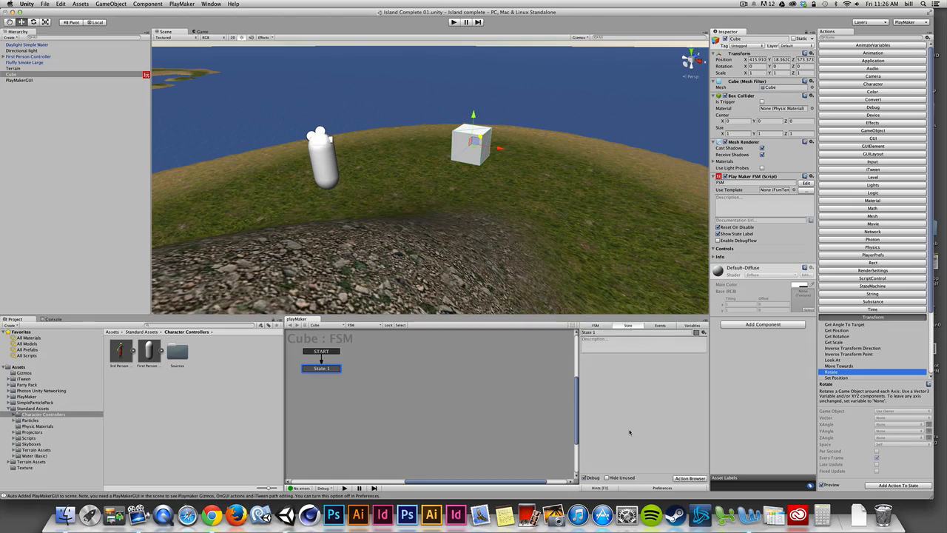
{"action": "left_click", "coordinate": [659, 325]}
{"action": "left_click", "coordinate": [693, 326]}
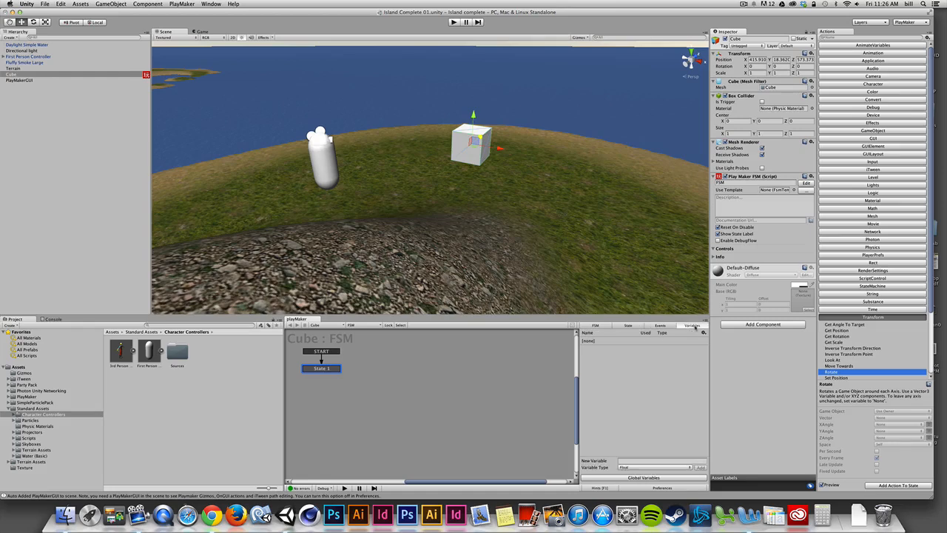
{"action": "left_click", "coordinate": [628, 326]}
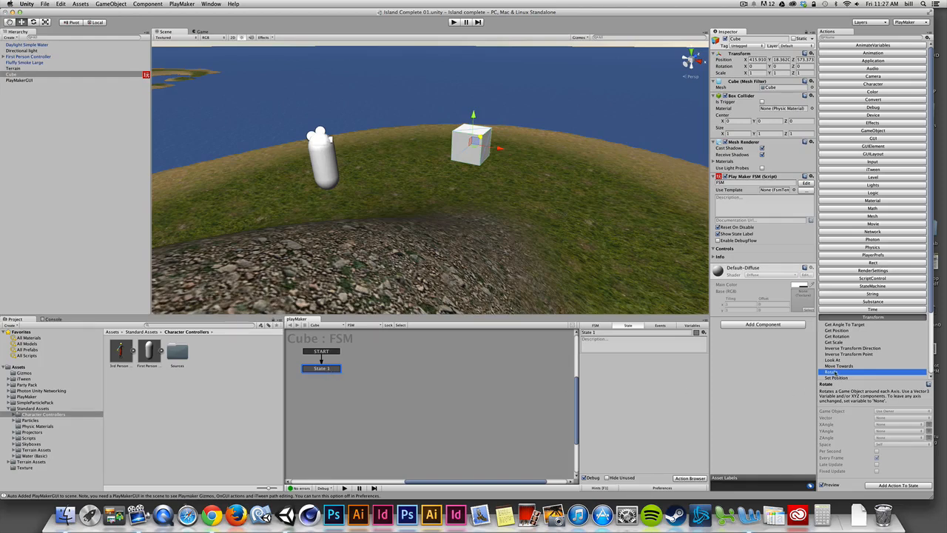
- Add the Rotate action from the Transform category to State 1 of the Cube's FSM
{"action": "left_click_drag", "start_coordinate": [831, 372], "coordinate": [632, 378]}
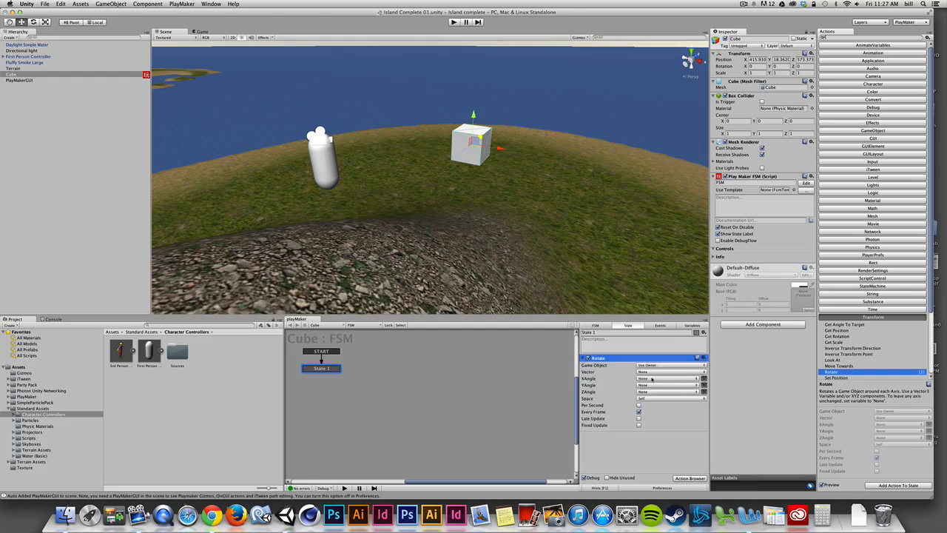
{"action": "key", "text": "super+z"}
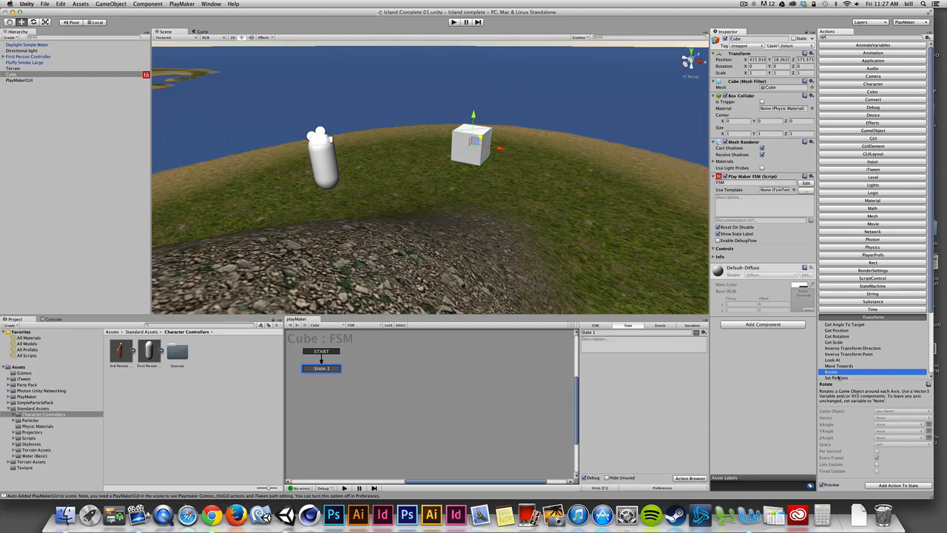
{"action": "double_click", "coordinate": [832, 373]}
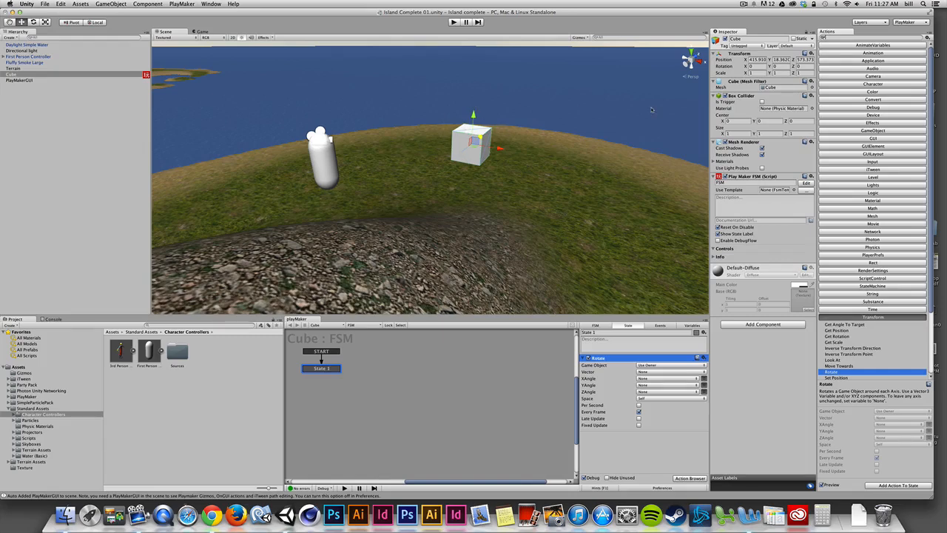
- Try out the Cube's Y and Z rotation in its Transform, resetting each value to 0
{"action": "left_click_drag", "start_coordinate": [771, 67], "coordinate": [907, 51]}
{"action": "type", "text": "0"}
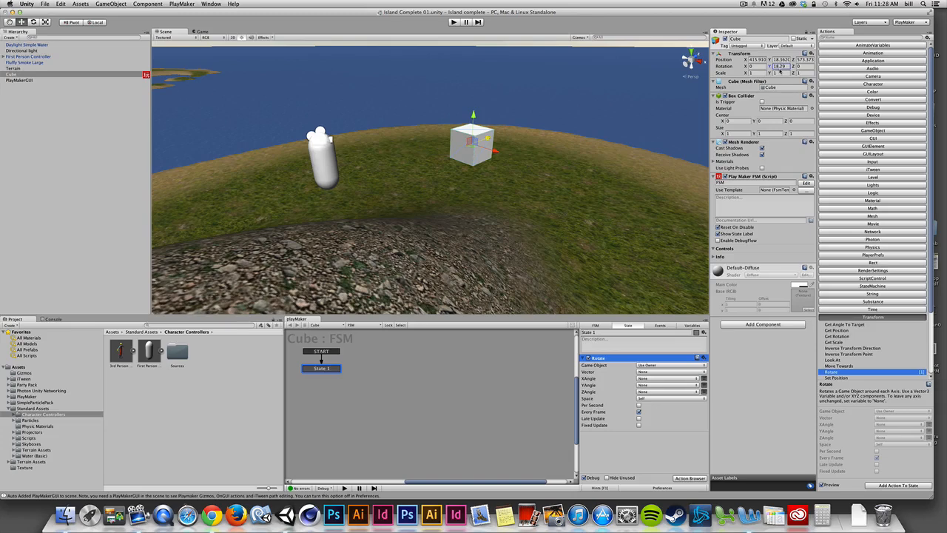
{"action": "key", "text": "Return"}
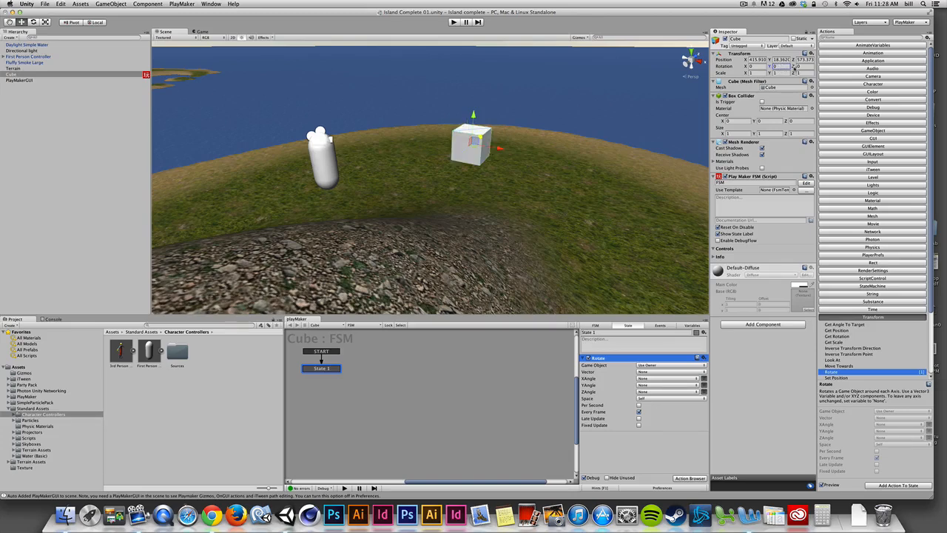
{"action": "left_click_drag", "start_coordinate": [794, 67], "coordinate": [895, 79]}
{"action": "type", "text": "0"}
- Give the Rotate action a direct Y Angle value of 90 instead of a variable and enable Per Second
{"action": "left_click", "coordinate": [650, 387]}
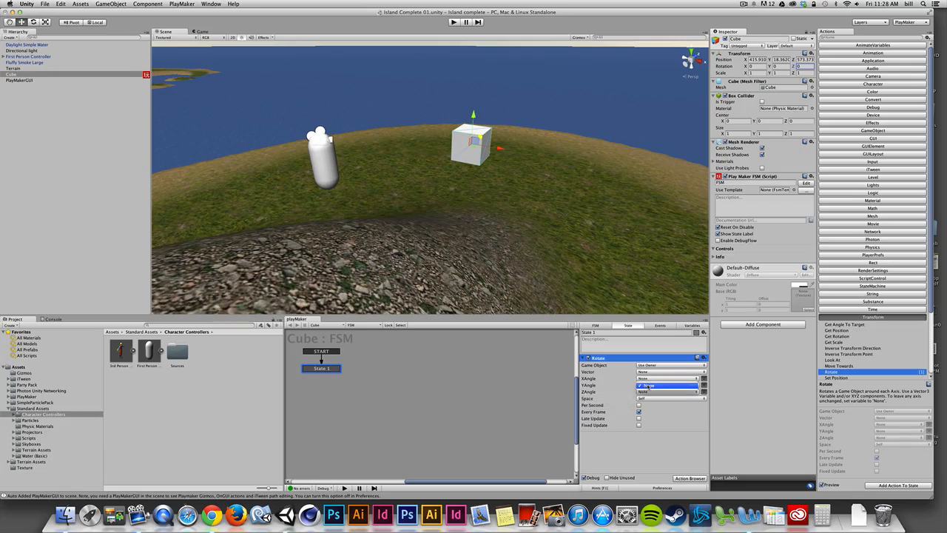
{"action": "left_click", "coordinate": [654, 388]}
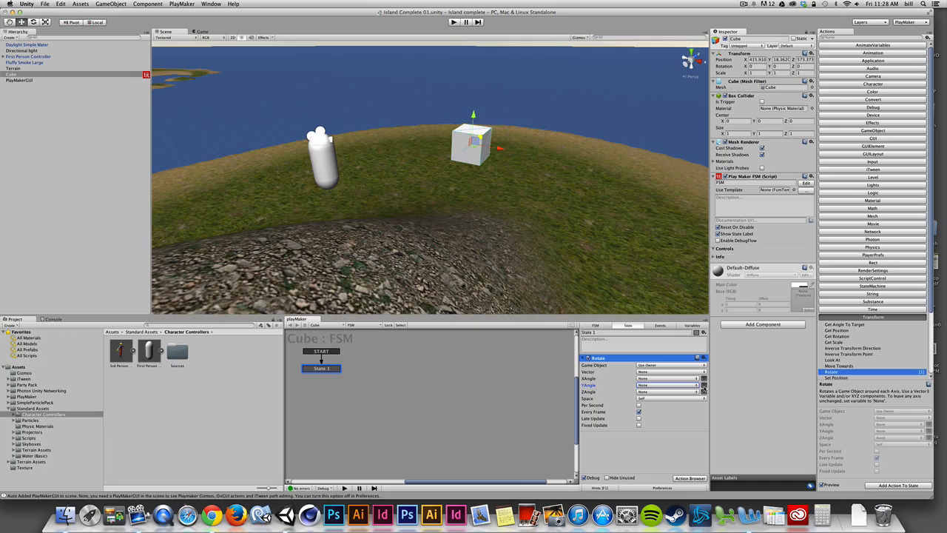
{"action": "left_click", "coordinate": [704, 386]}
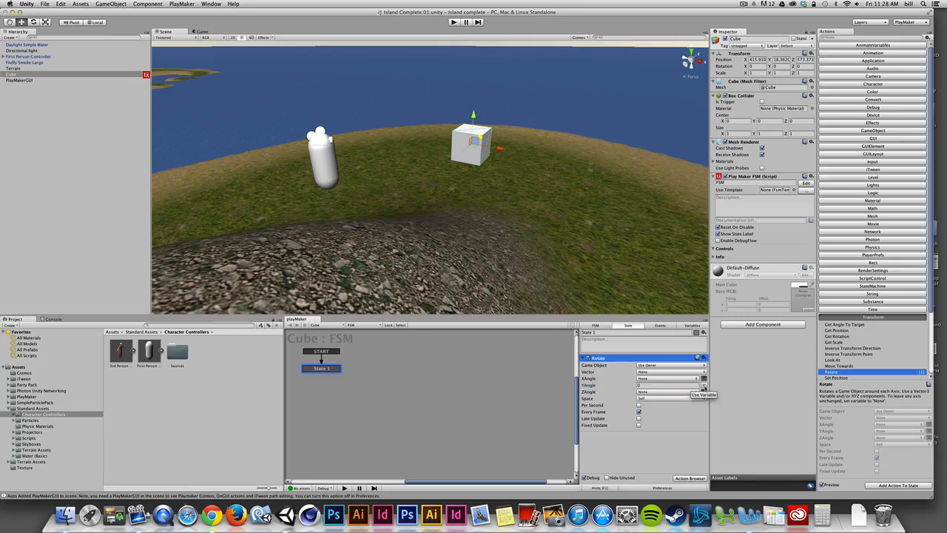
{"action": "left_click", "coordinate": [703, 386]}
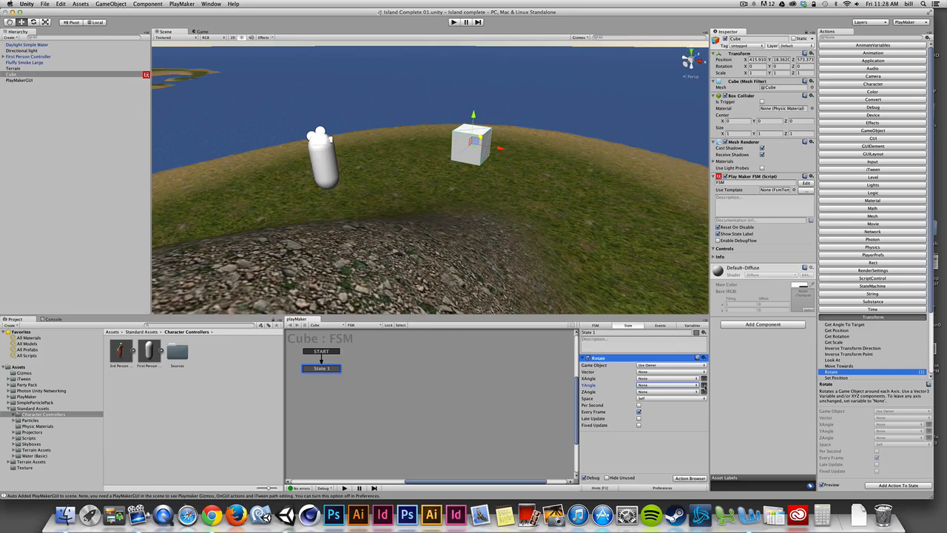
{"action": "left_click", "coordinate": [704, 386]}
{"action": "left_click", "coordinate": [637, 385]}
{"action": "double_click", "coordinate": [643, 386]}
{"action": "left_click", "coordinate": [639, 405]}
- Play-test the scene, walking toward and away from the rotating cube, and stop the game
{"action": "left_click", "coordinate": [454, 22]}
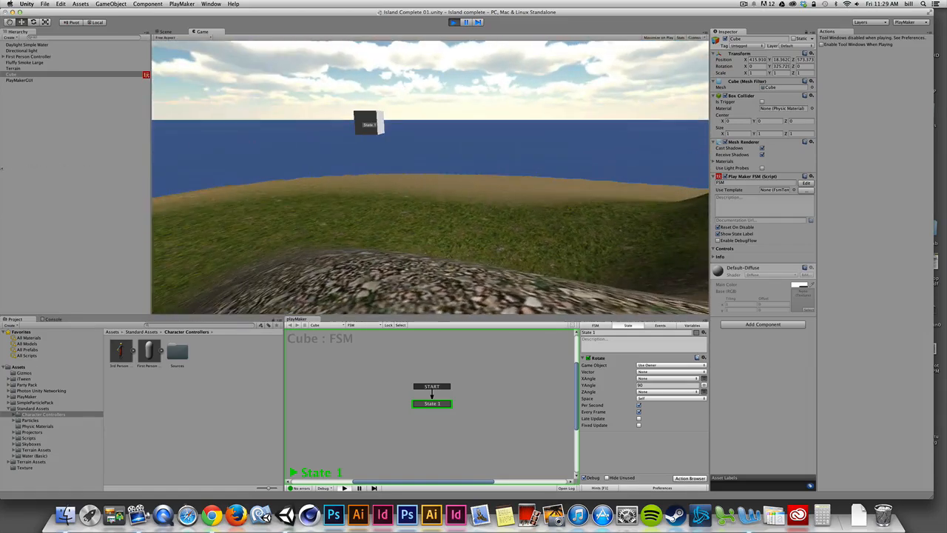
{"action": "key", "text": "w"}
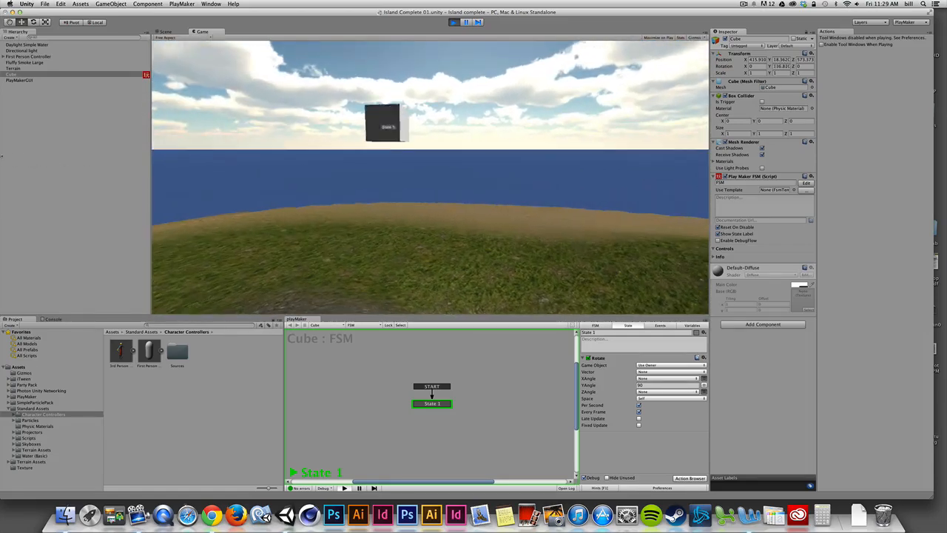
{"action": "key", "text": "s"}
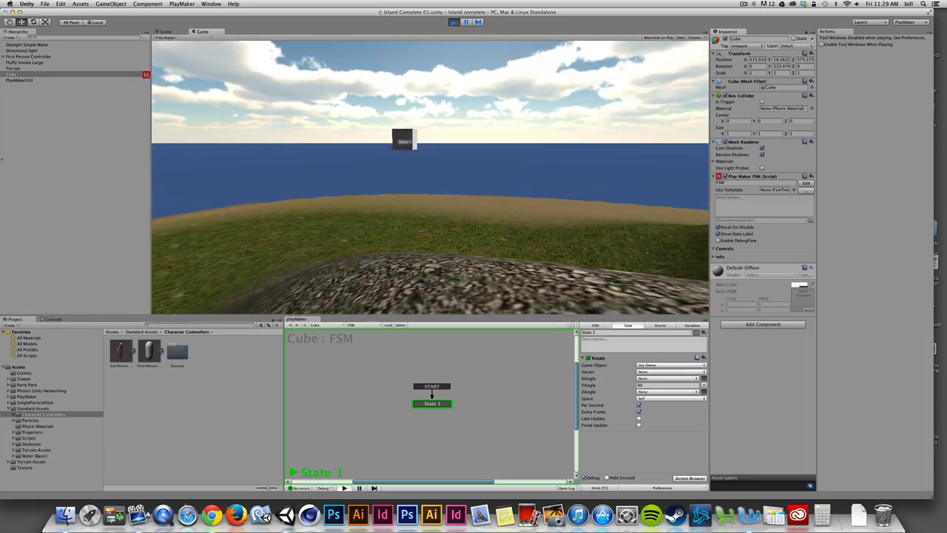
{"action": "key", "text": "w"}
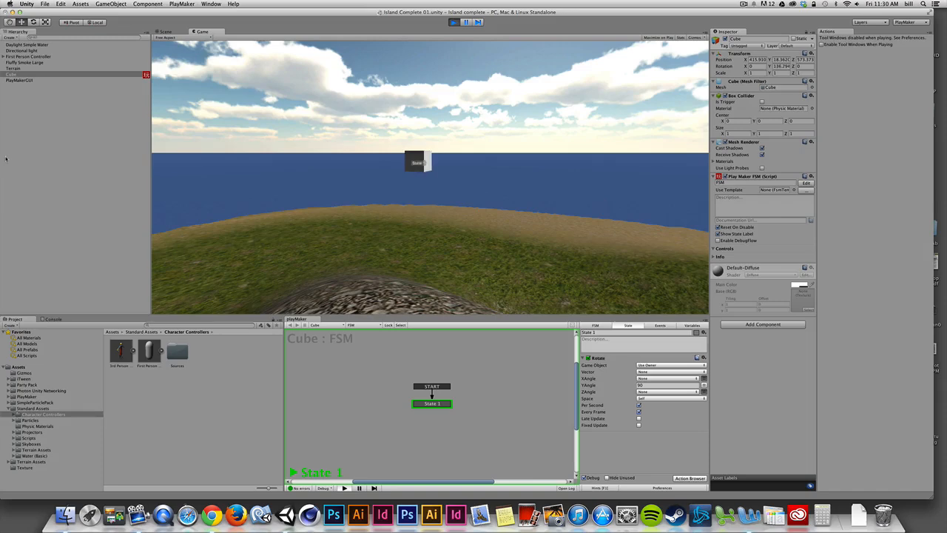
{"action": "key", "text": "super+p"}
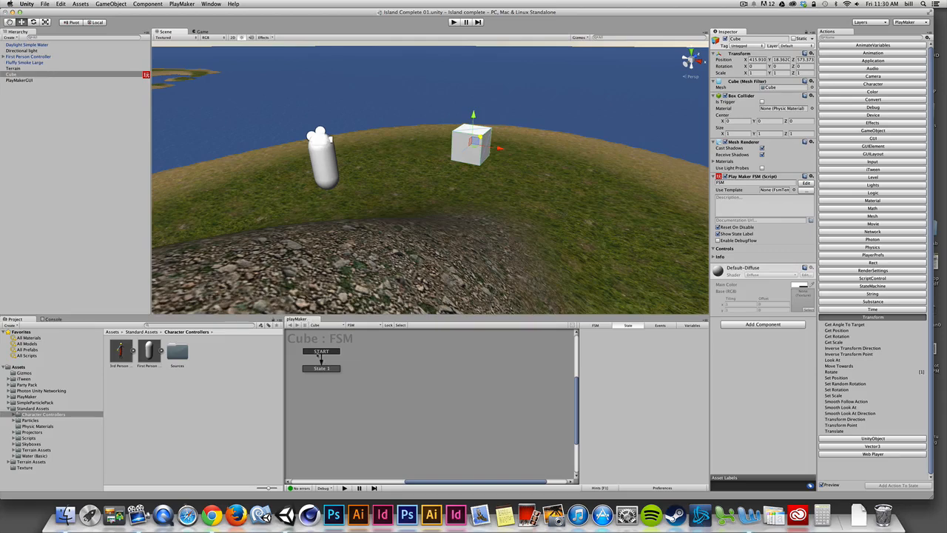
- Add the Translate action to State 1 of the Cube's FSM and make the PlayMaker editor taller to fit both actions
{"action": "left_click", "coordinate": [43, 80]}
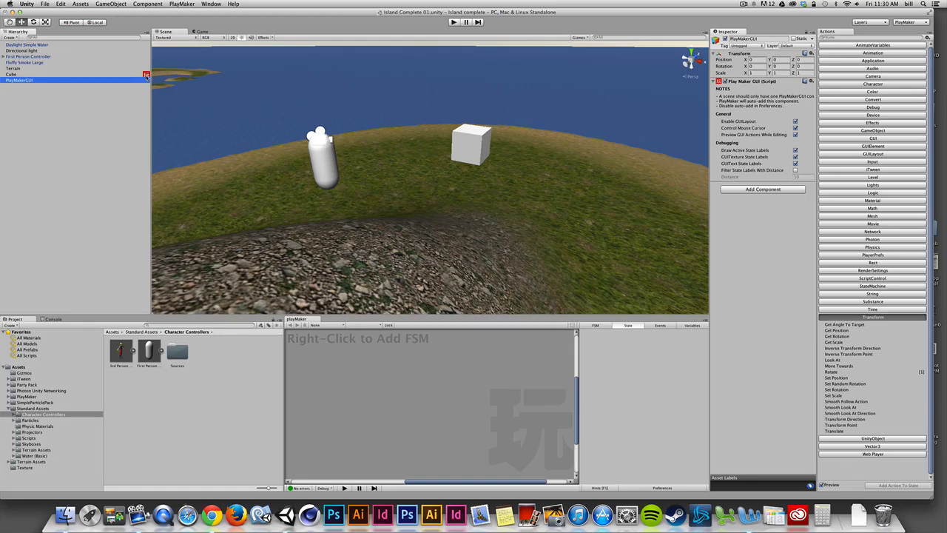
{"action": "left_click", "coordinate": [14, 74]}
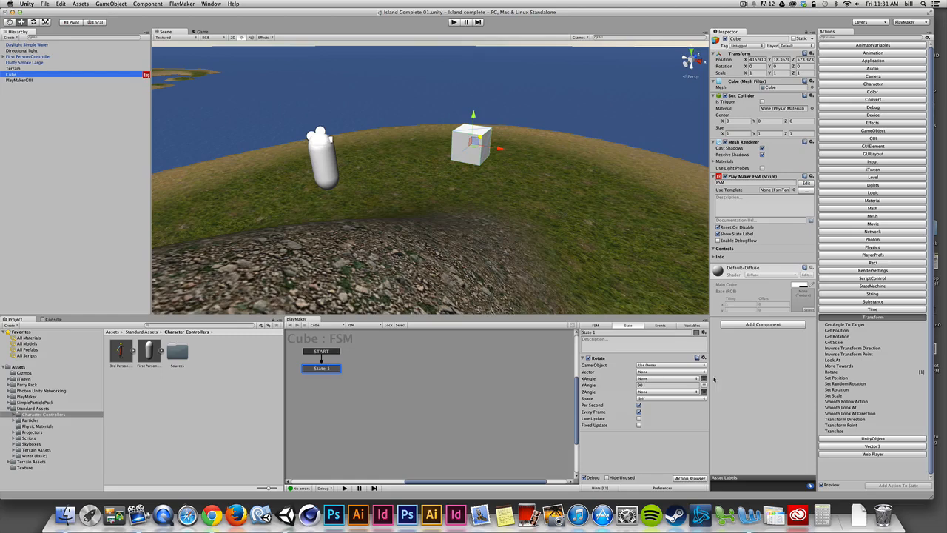
{"action": "left_click", "coordinate": [834, 431]}
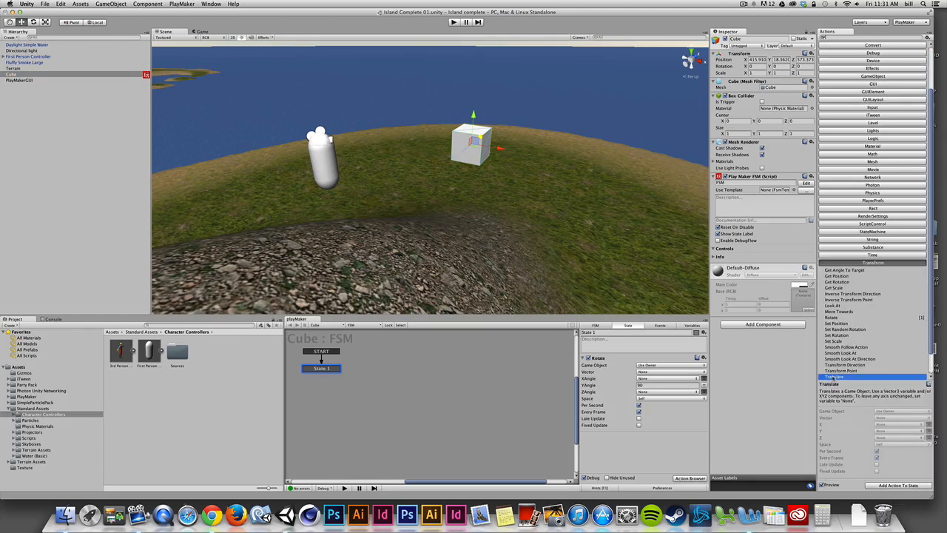
{"action": "double_click", "coordinate": [834, 377]}
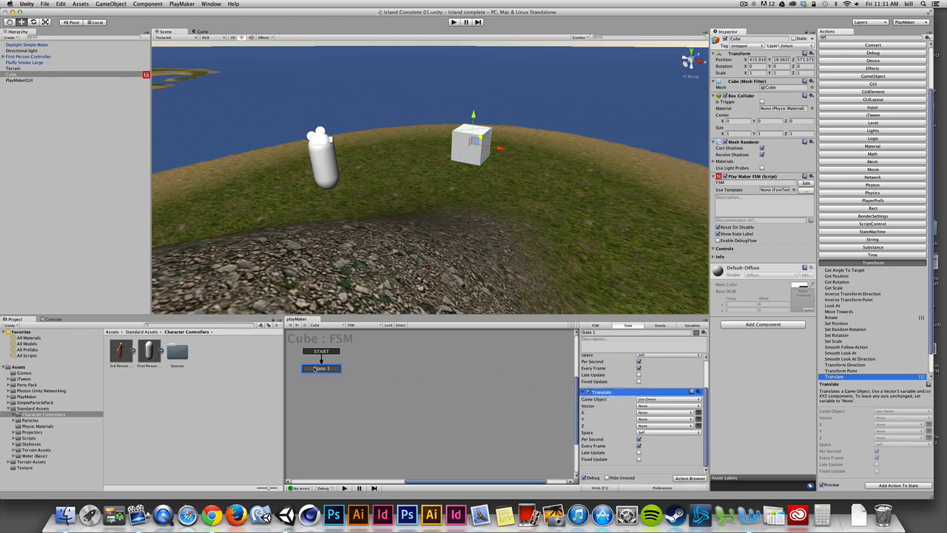
{"action": "left_click_drag", "start_coordinate": [706, 405], "coordinate": [712, 374]}
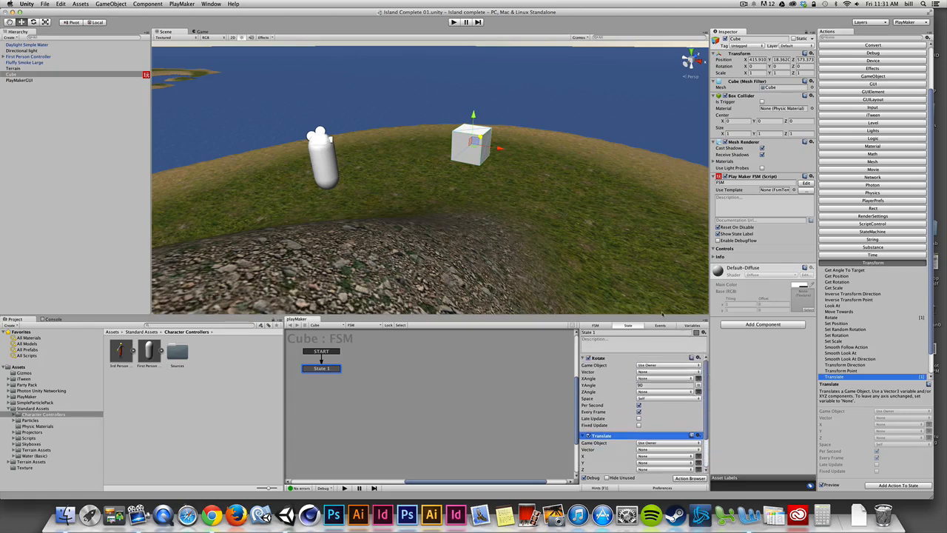
{"action": "left_click_drag", "start_coordinate": [660, 317], "coordinate": [658, 259]}
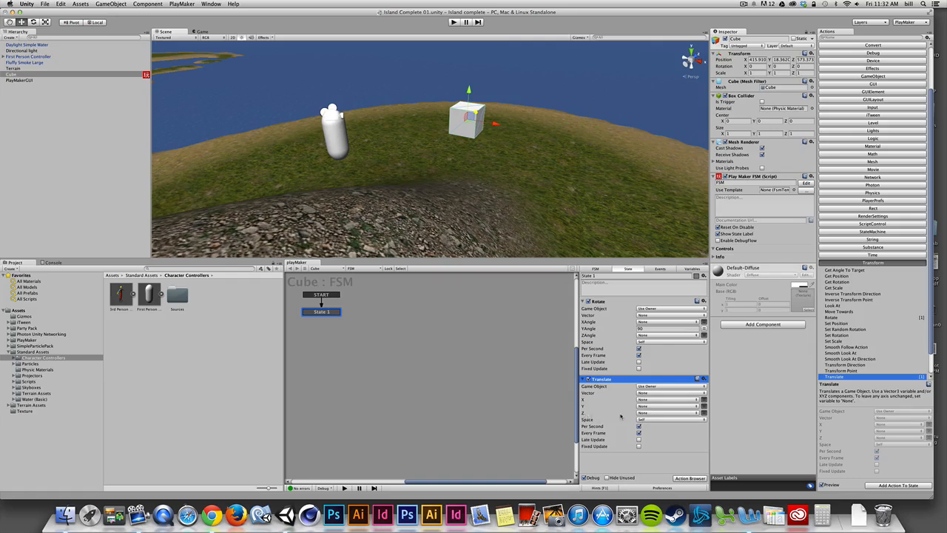
- Set the Translate action's Z to a direct value of 10, with Space kept on Self and Per Second enabled
{"action": "left_click", "coordinate": [703, 413]}
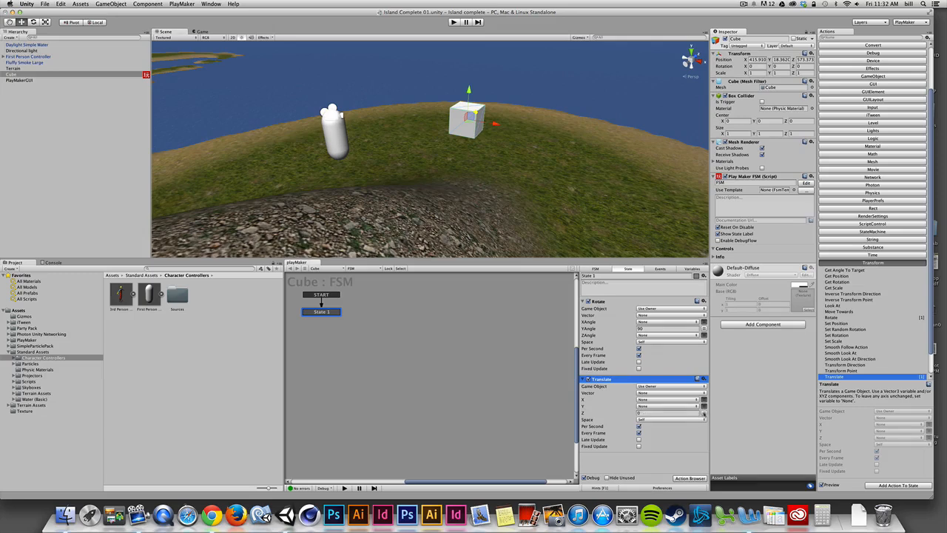
{"action": "left_click", "coordinate": [657, 413]}
{"action": "type", "text": "10"}
{"action": "left_click", "coordinate": [658, 428]}
{"action": "left_click", "coordinate": [650, 420]}
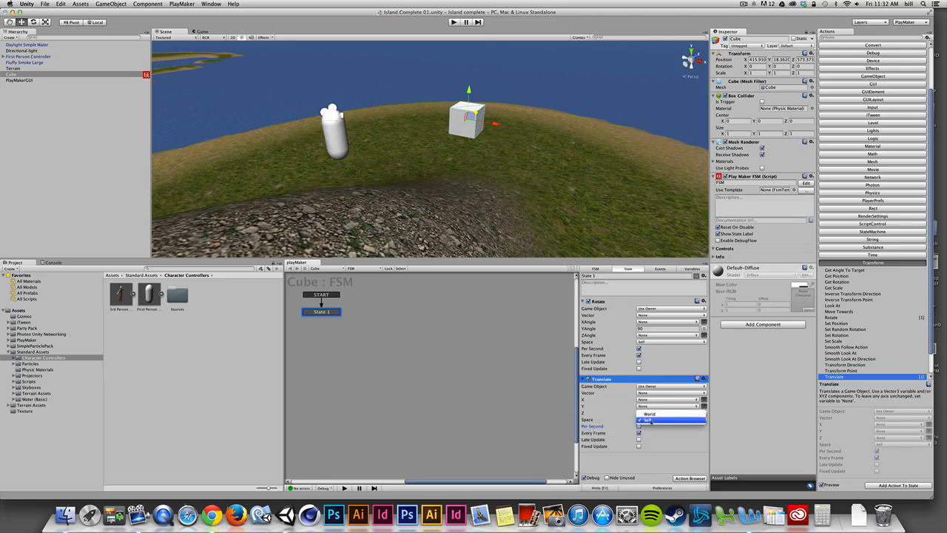
{"action": "left_click", "coordinate": [649, 420]}
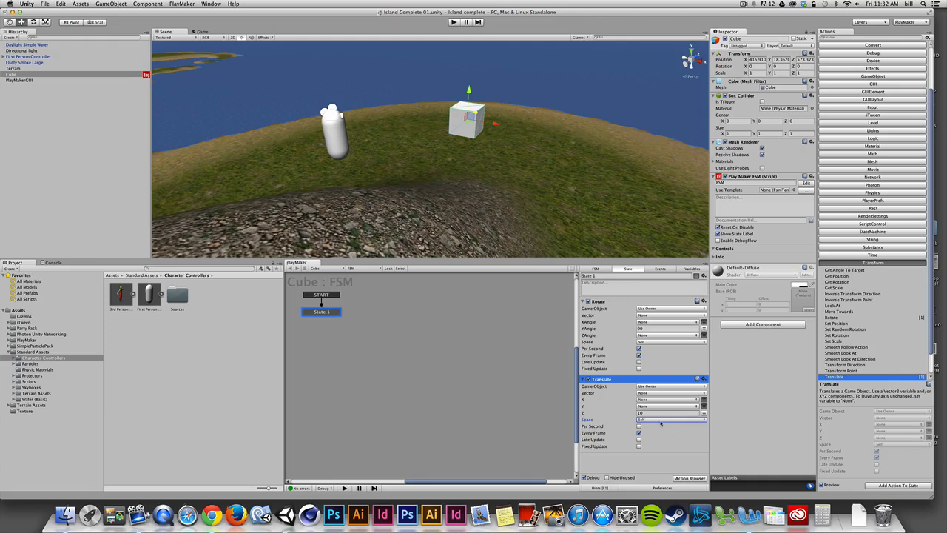
{"action": "left_click", "coordinate": [660, 420]}
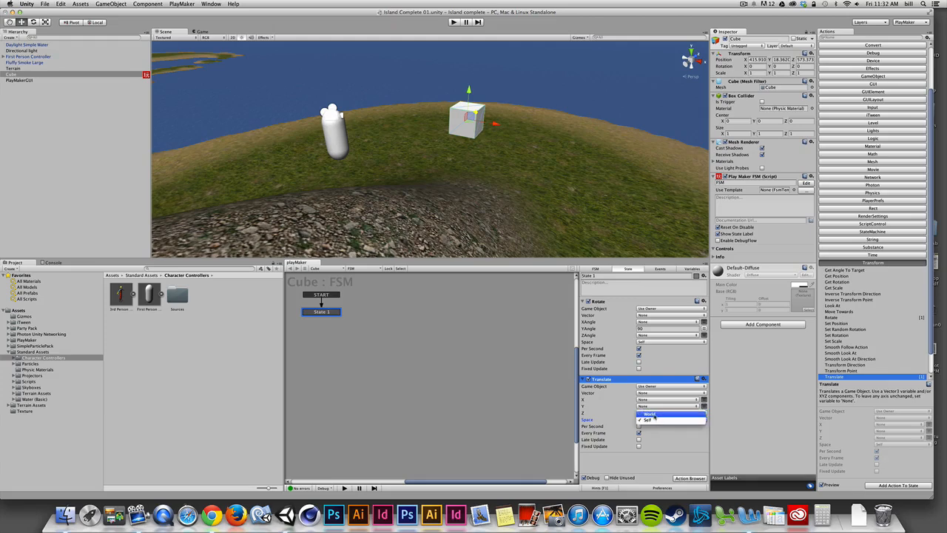
{"action": "left_click", "coordinate": [650, 419]}
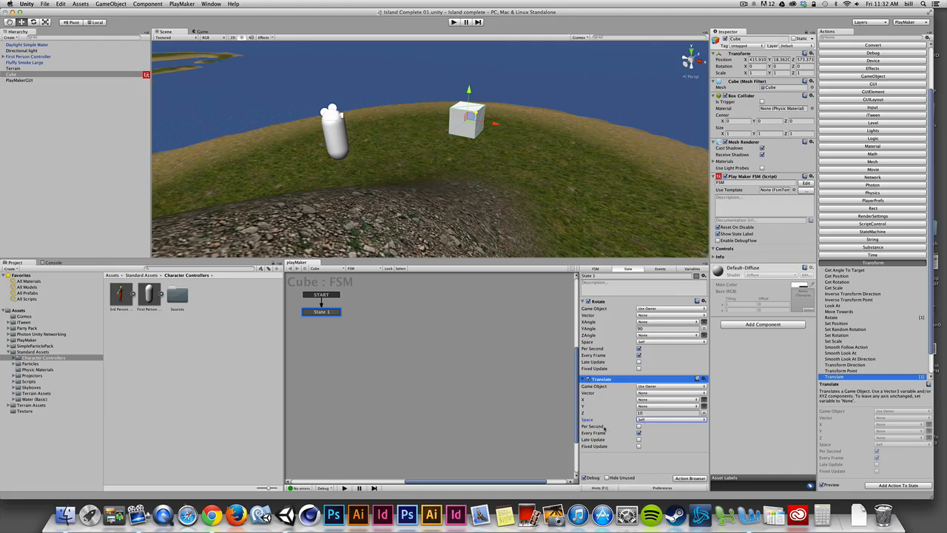
{"action": "left_click", "coordinate": [640, 427]}
- Play-test the rotating and translating cube, stop the game and select State 1 again
{"action": "key", "text": "super+p"}
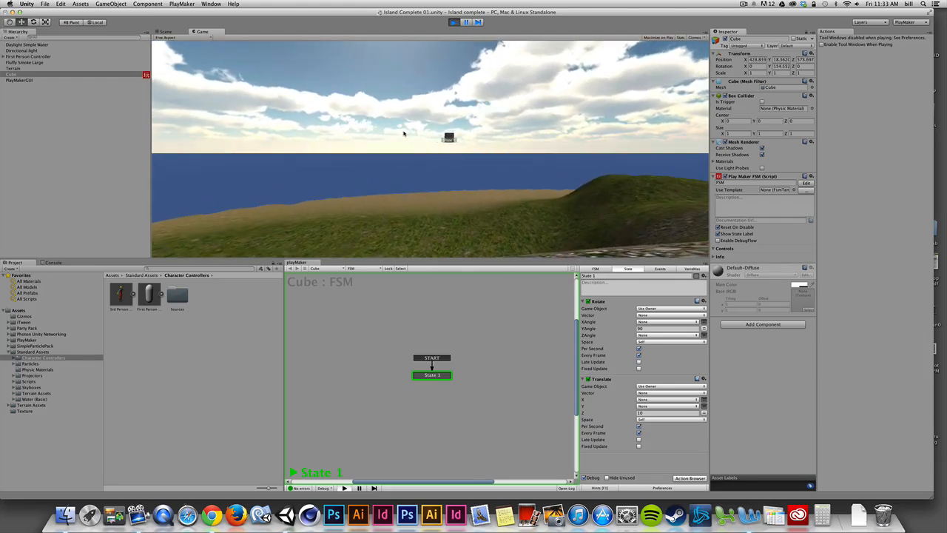
{"action": "key", "text": "super+p"}
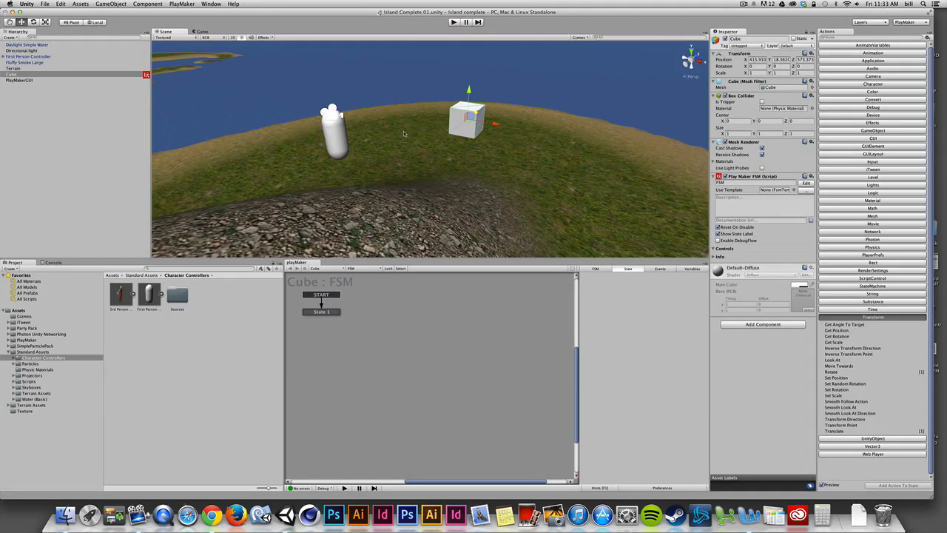
{"action": "left_click", "coordinate": [331, 311]}
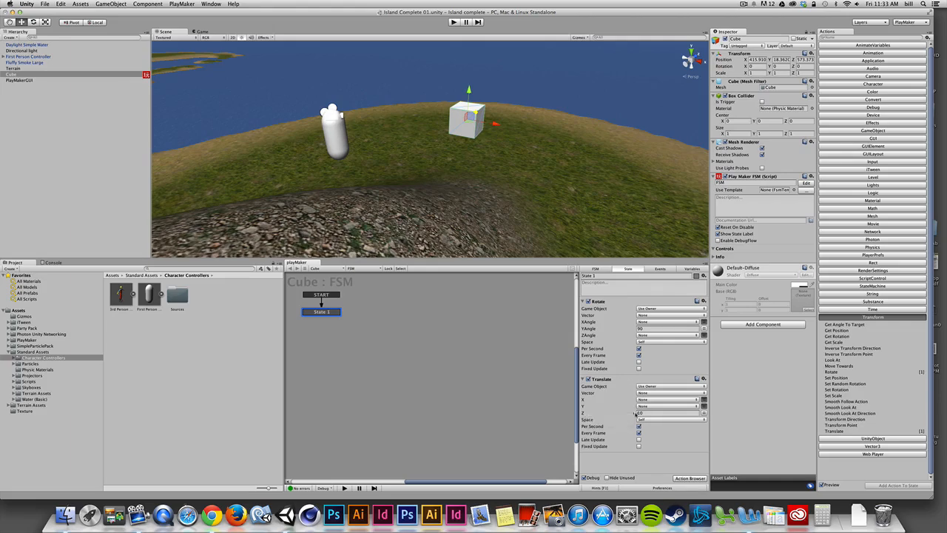
- Turn the Cube back and forth about its Y axis in its Transform, leaving the Y rotation at about 4.36
{"action": "left_click_drag", "start_coordinate": [533, 135], "coordinate": [517, 128], "text": "alt"}
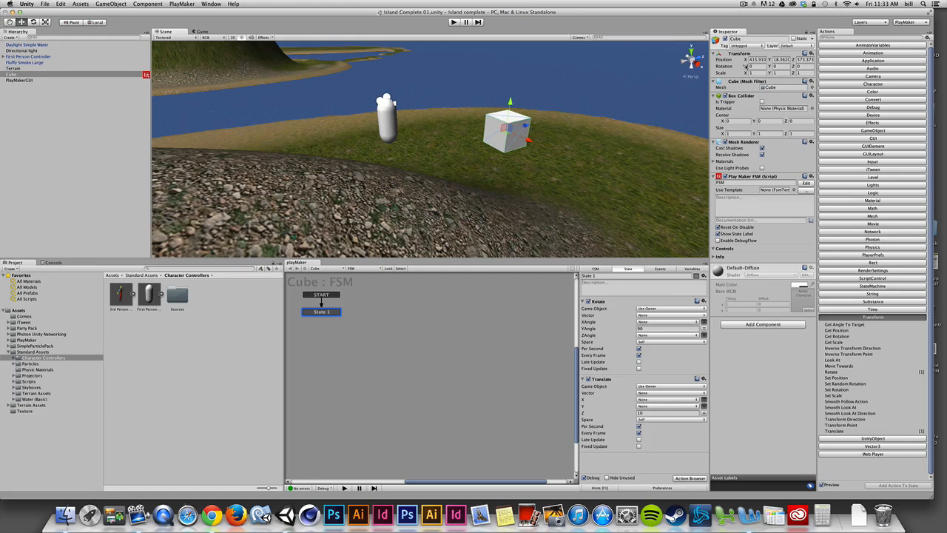
{"action": "left_click_drag", "start_coordinate": [769, 66], "coordinate": [536, 79]}
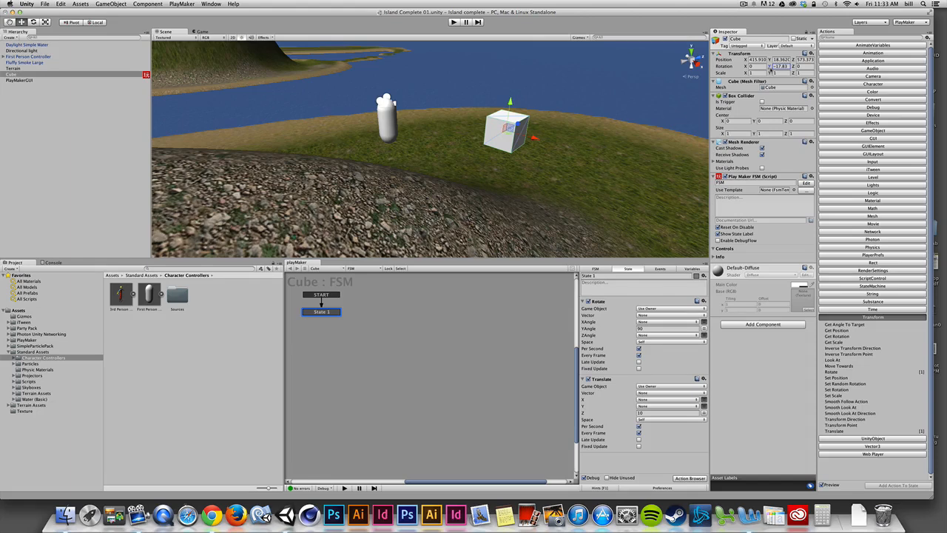
{"action": "left_click_drag", "start_coordinate": [770, 67], "coordinate": [798, 71]}
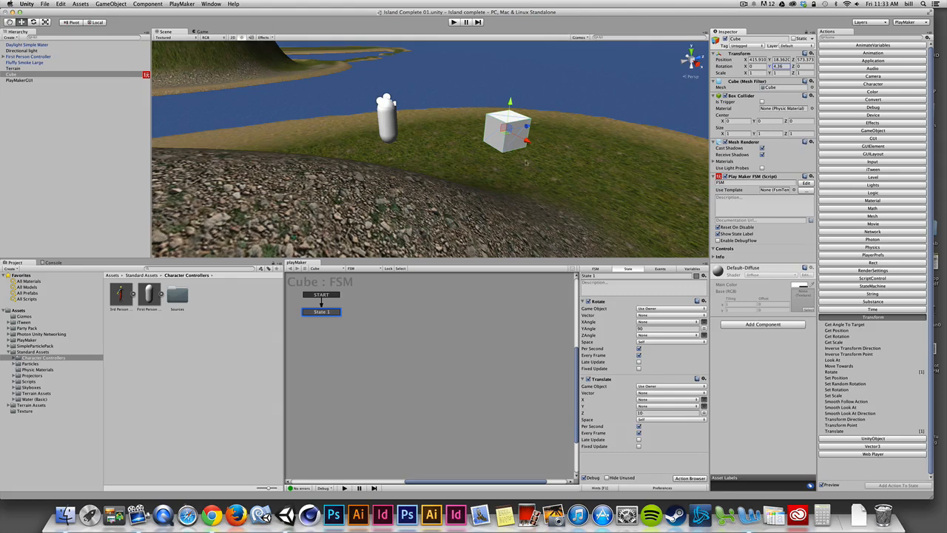
- Set the Space of the Translate action in the Cube's State 1 to World
{"action": "left_click", "coordinate": [650, 420]}
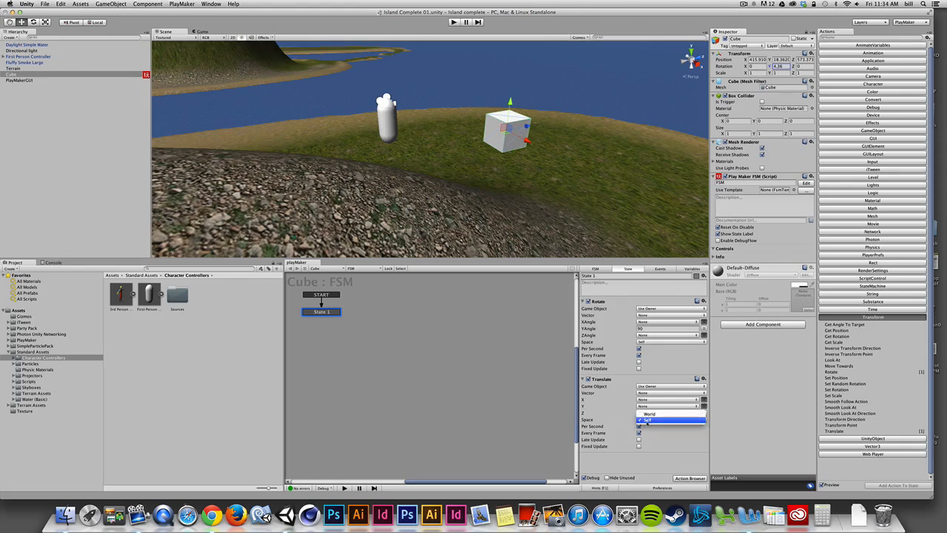
{"action": "left_click", "coordinate": [650, 413]}
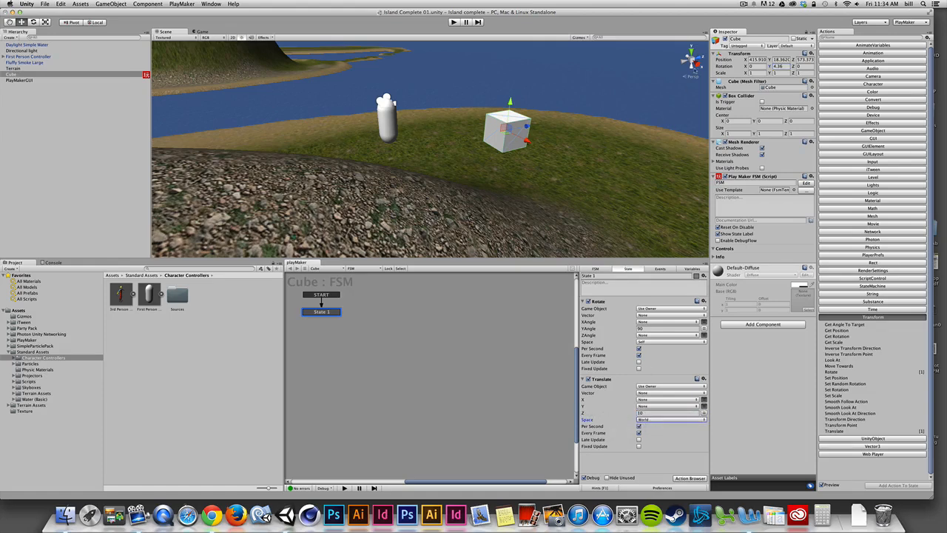
{"action": "left_click_drag", "start_coordinate": [624, 129], "coordinate": [644, 103], "text": "alt"}
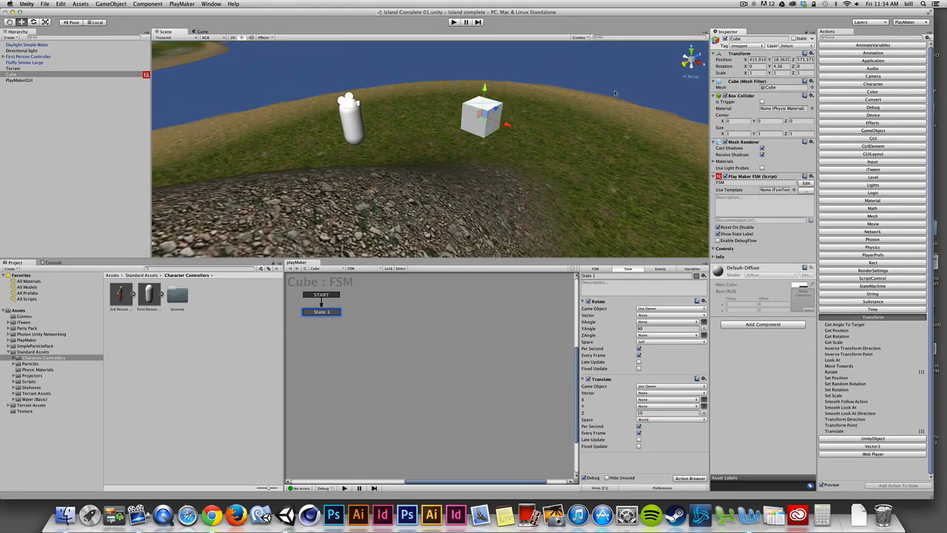
- Play-test the cube translating in world space while it rotates, stop the game and reselect State 1
{"action": "left_click", "coordinate": [453, 22]}
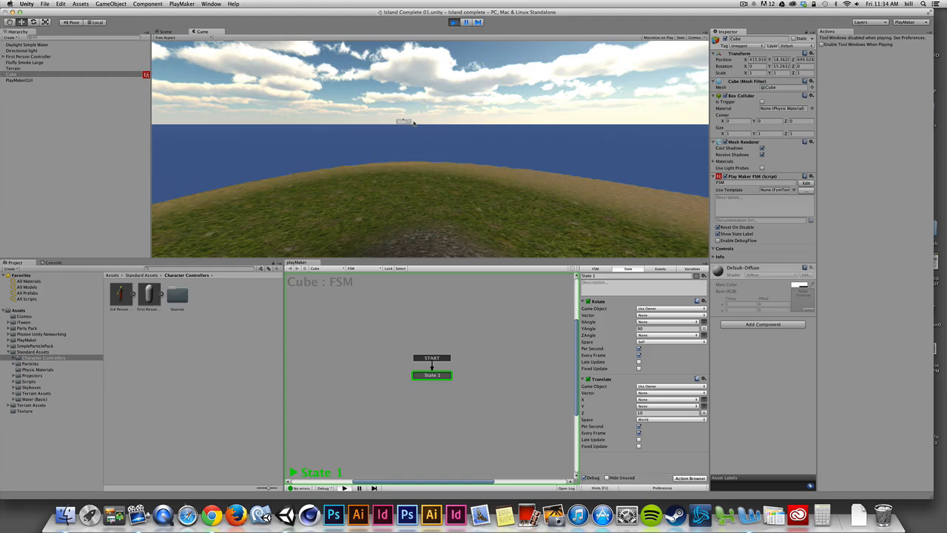
{"action": "key", "text": "super+p"}
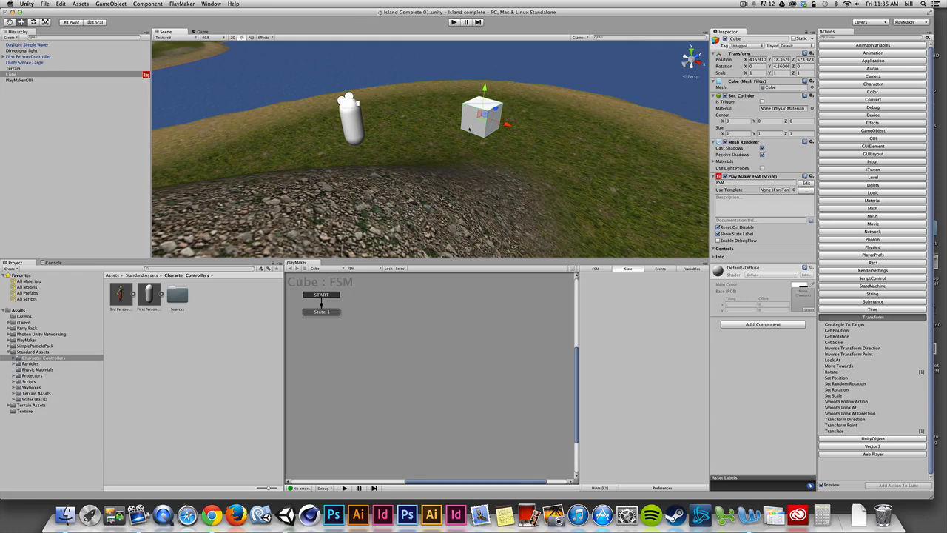
{"action": "left_click", "coordinate": [321, 311]}
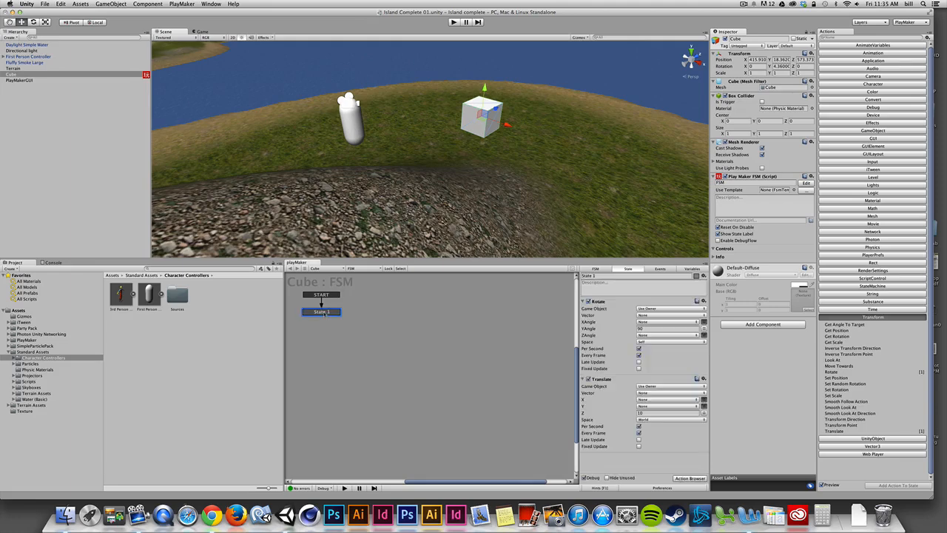